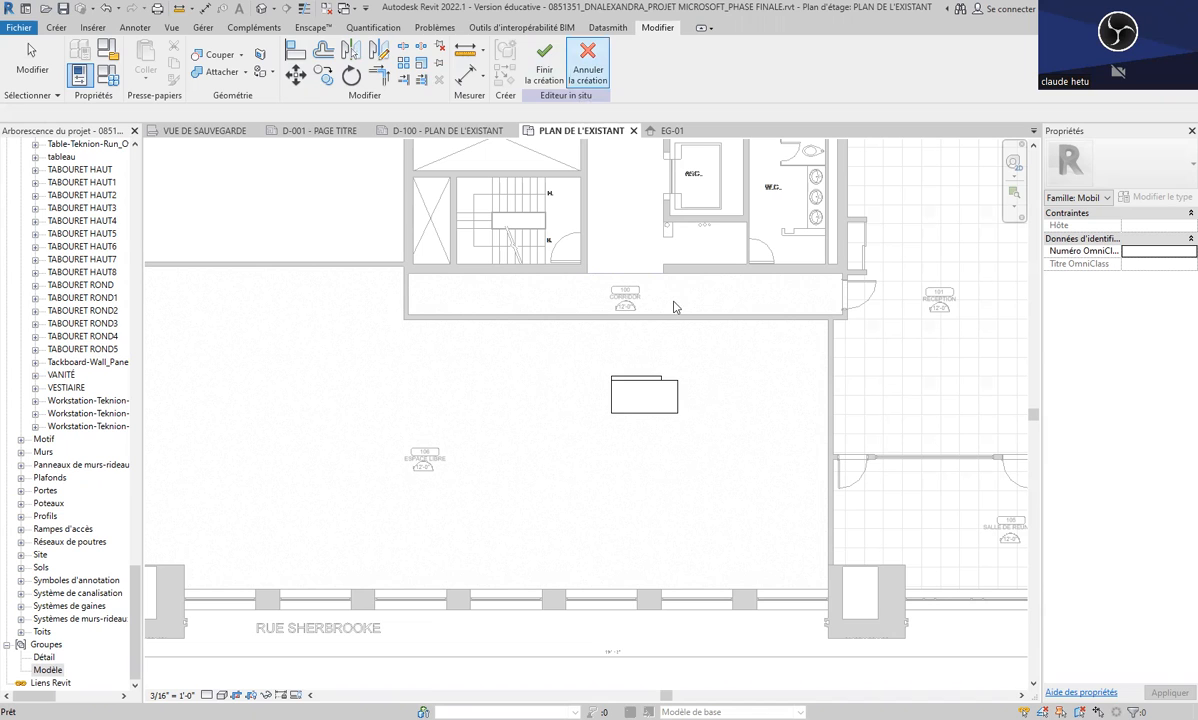
Step: Leave the in-place family editor and discard its changes to the furniture
left_click(643, 368)
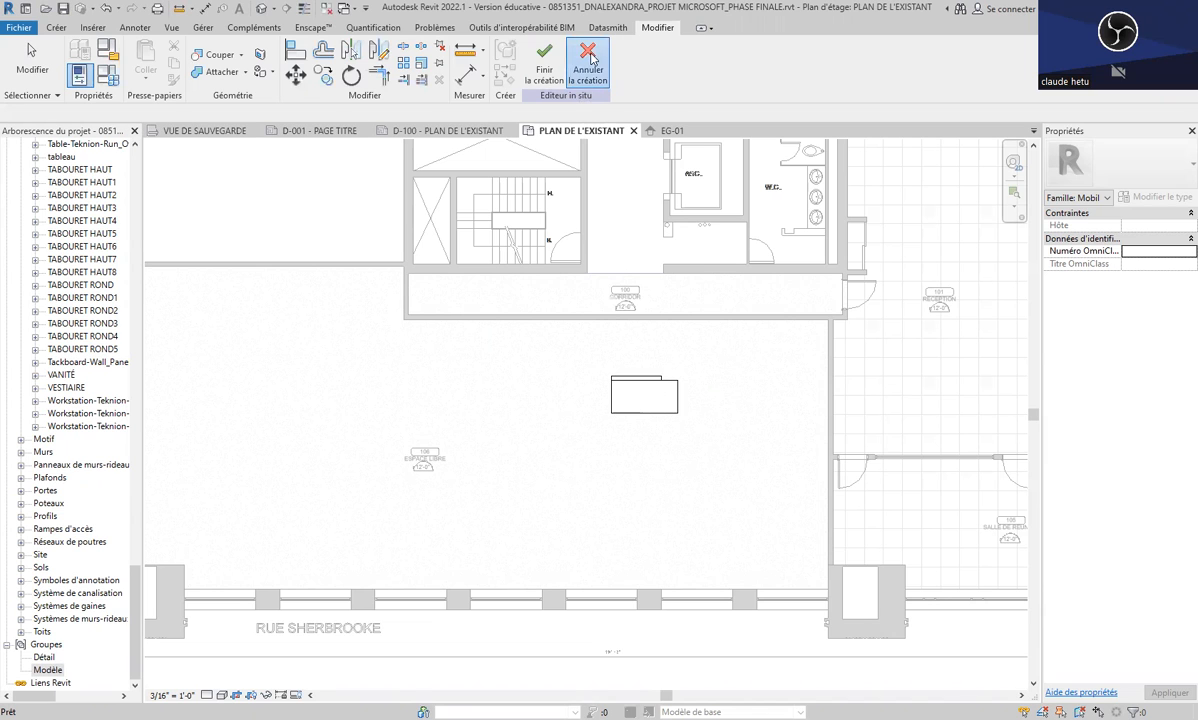
left_click(548, 58)
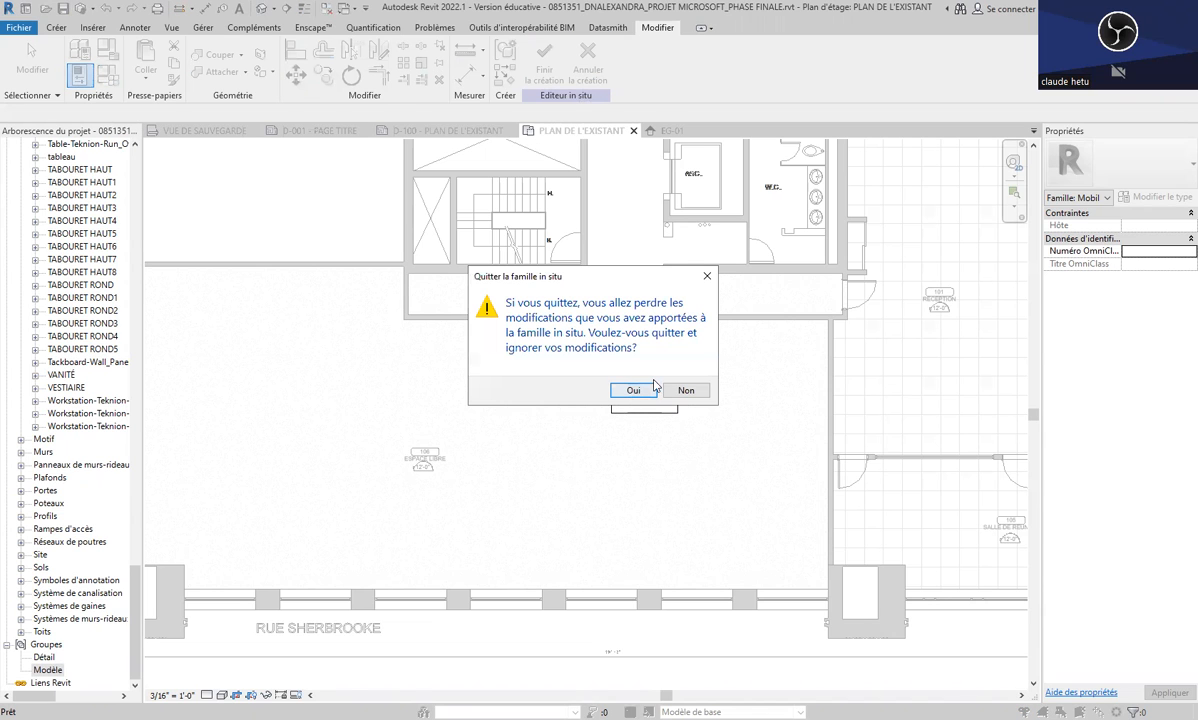
left_click(632, 392)
Step: Edit the furniture piece in place and group its two extrusions as a model group named "meuble de reception"
left_click(605, 378)
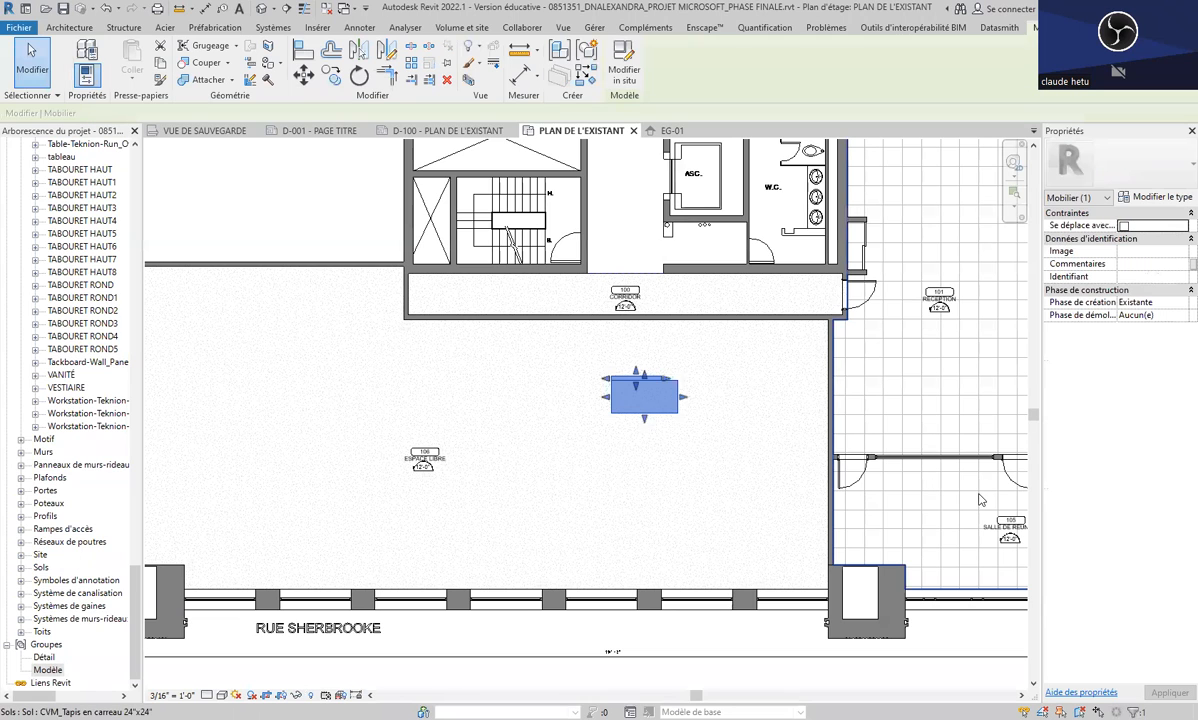
left_click(623, 65)
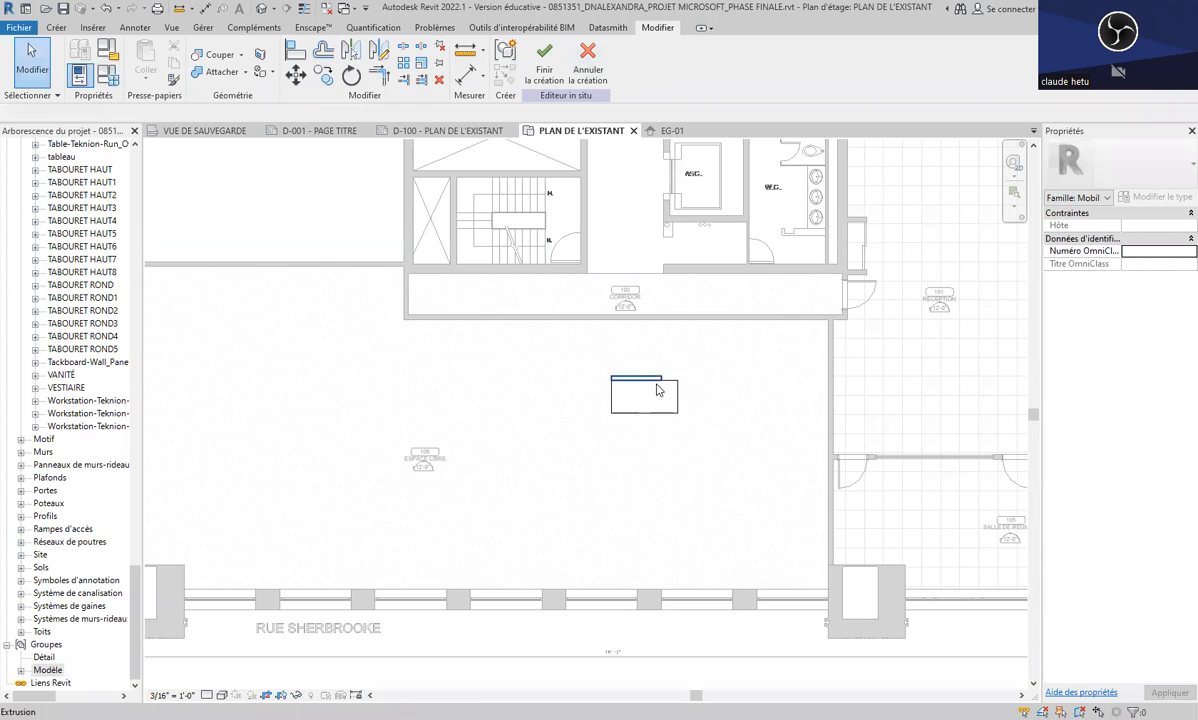
left_click(615, 378)
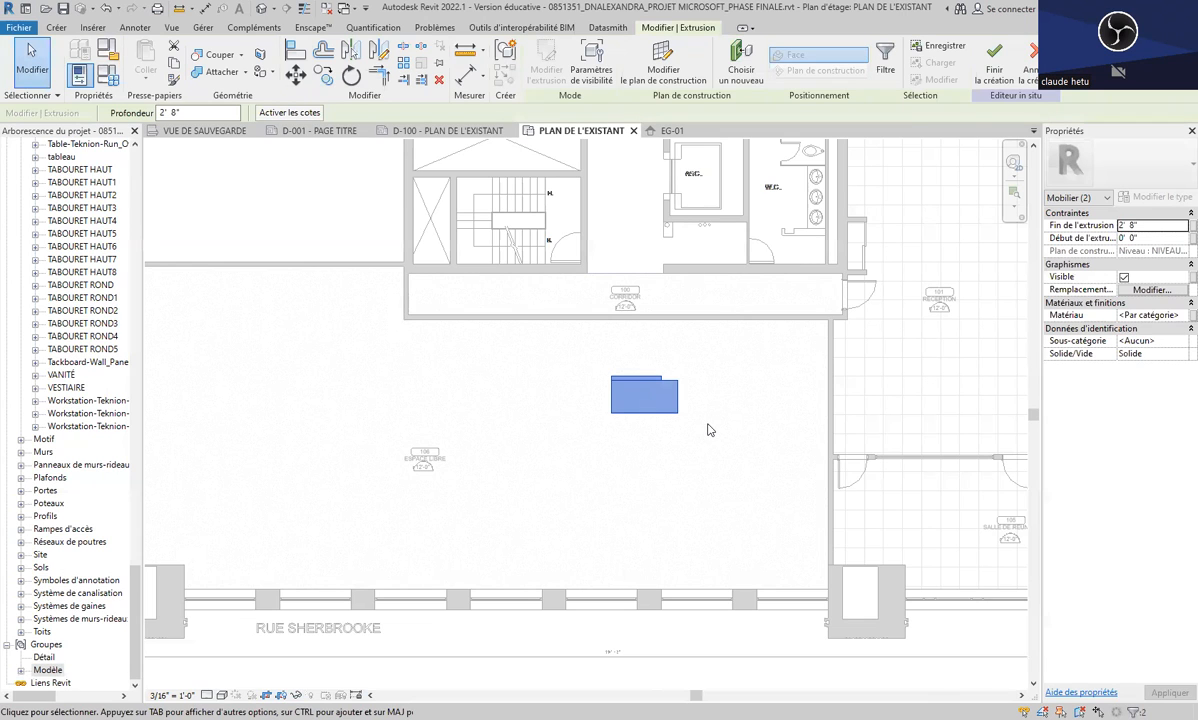
left_click(509, 53)
type("meuble de reception")
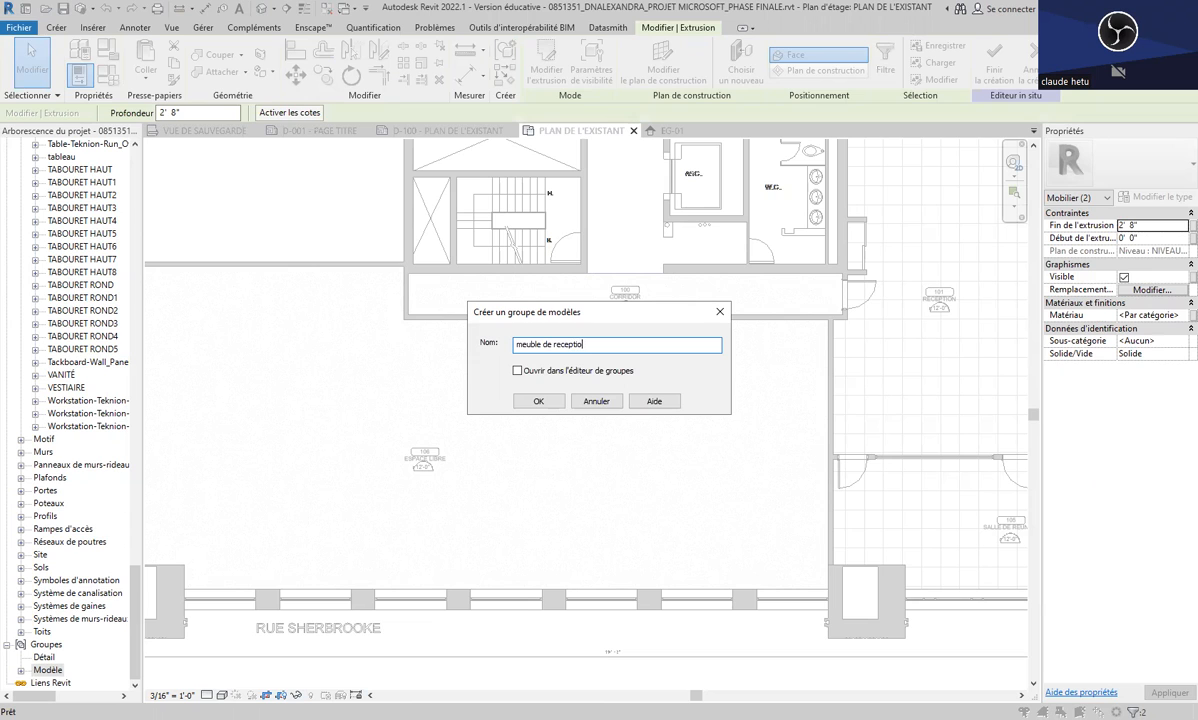
left_click(538, 401)
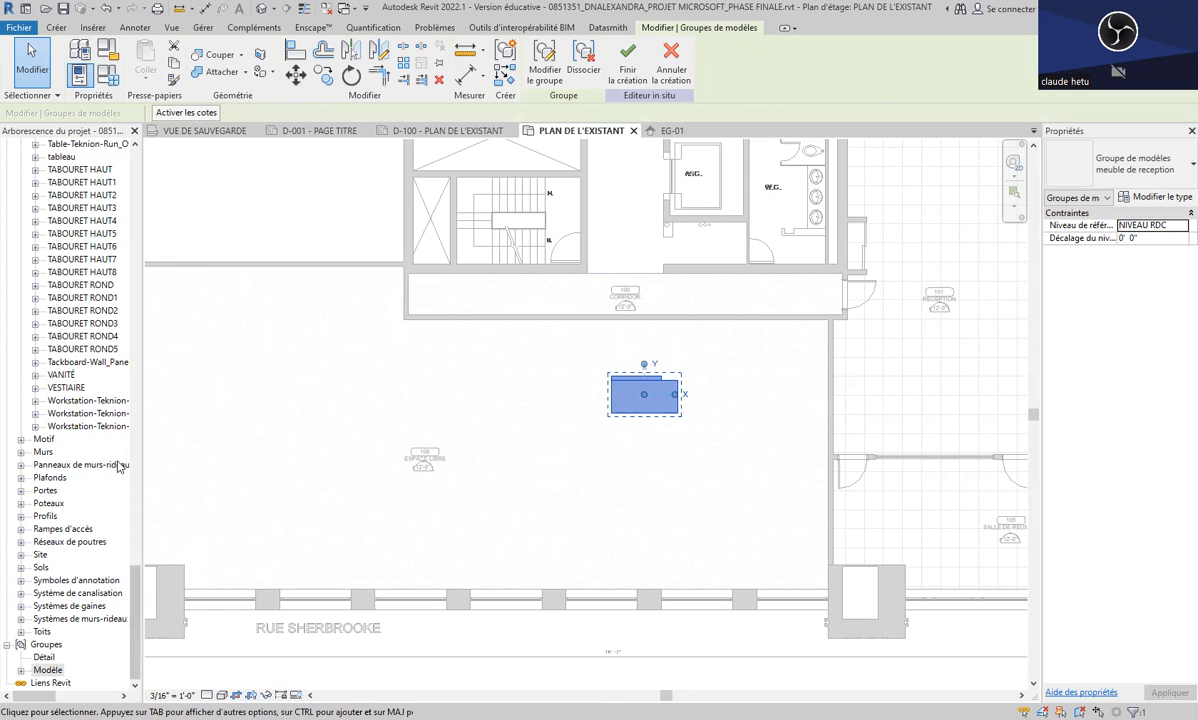
Step: Delete the unused model groups meuble1, Meuble 1 and Meuble de réception from the project
left_click_drag(137, 590, 134, 465)
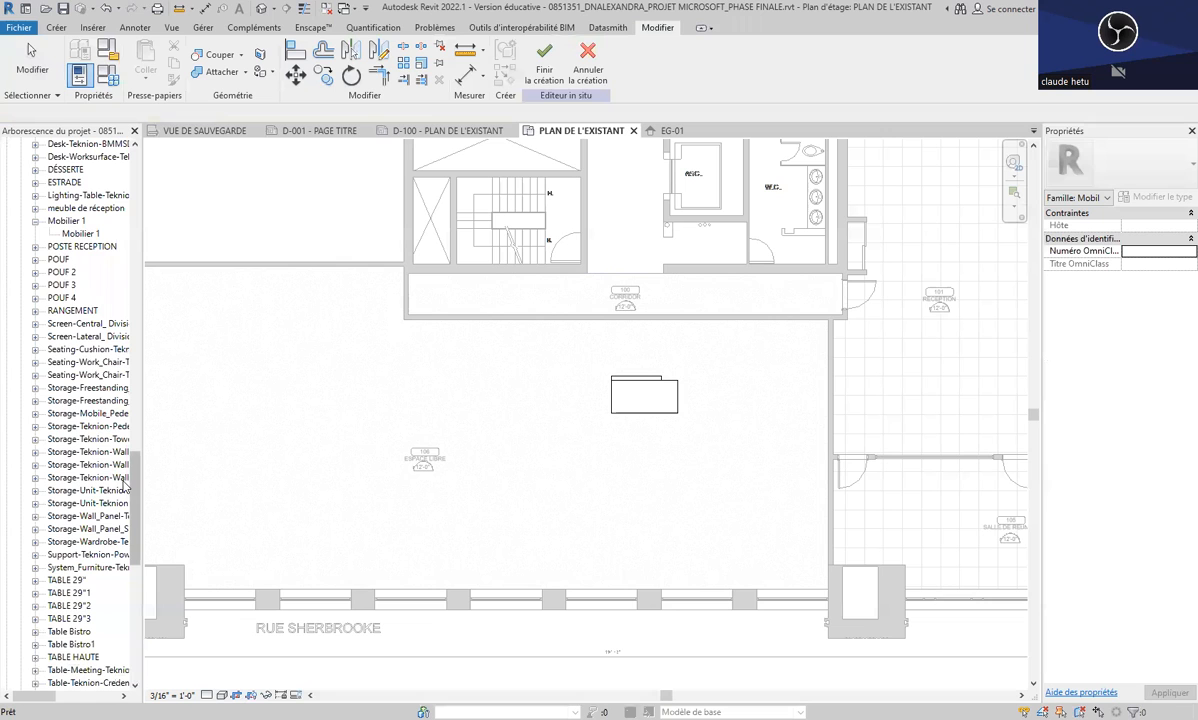
left_click_drag(135, 465, 133, 650)
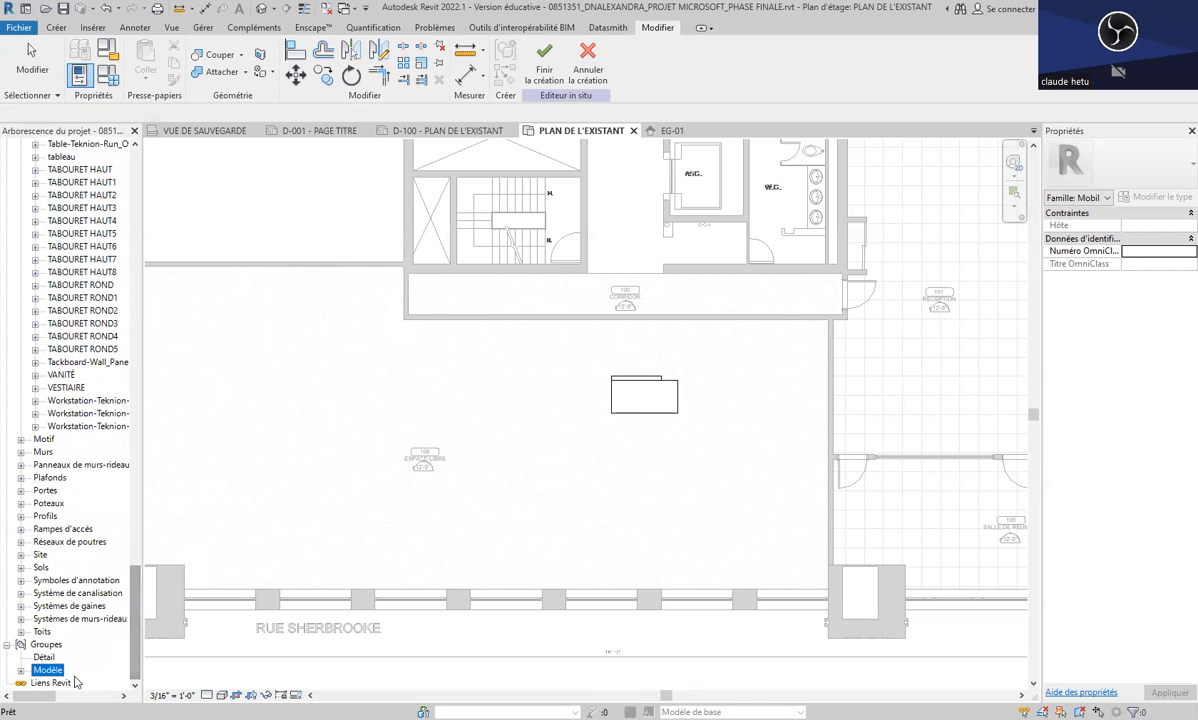
left_click(21, 670)
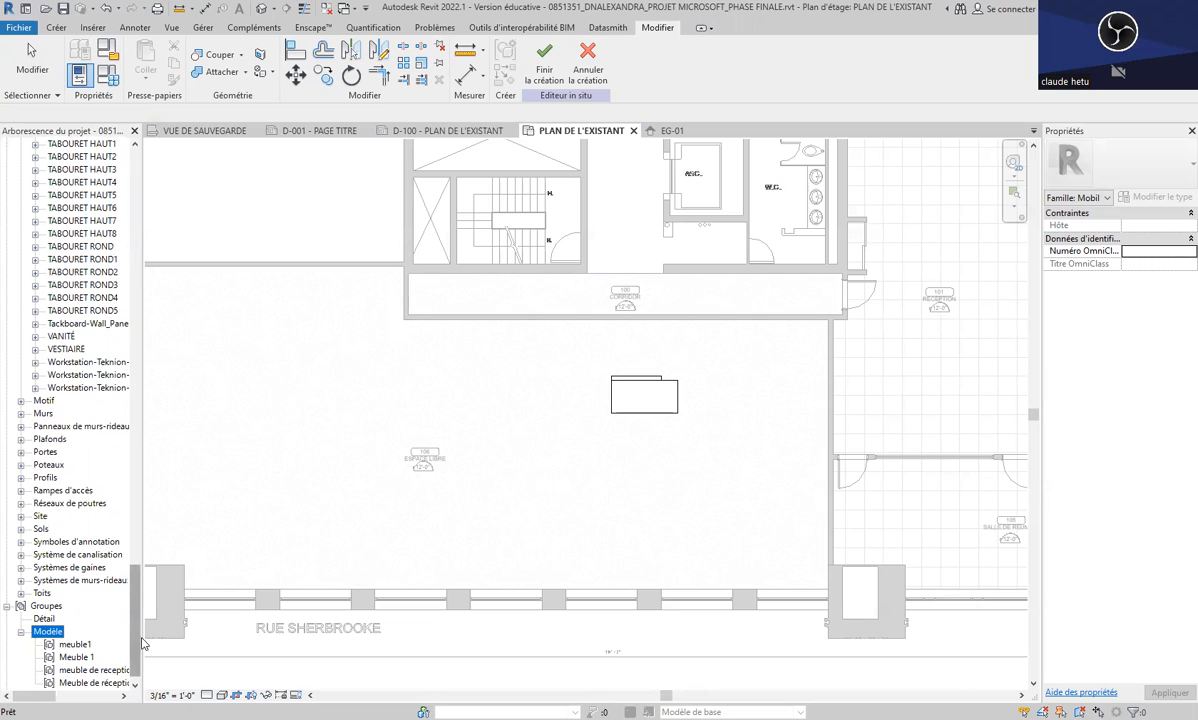
scroll(132, 600, "down", 1)
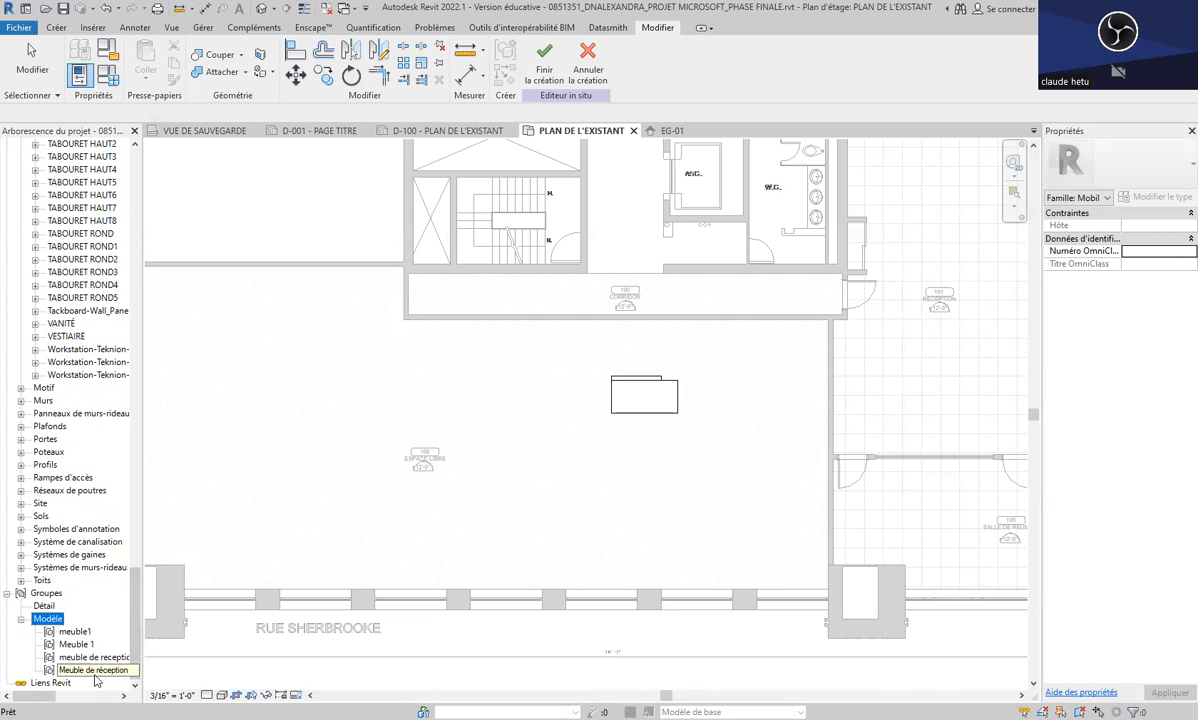
left_click(75, 631)
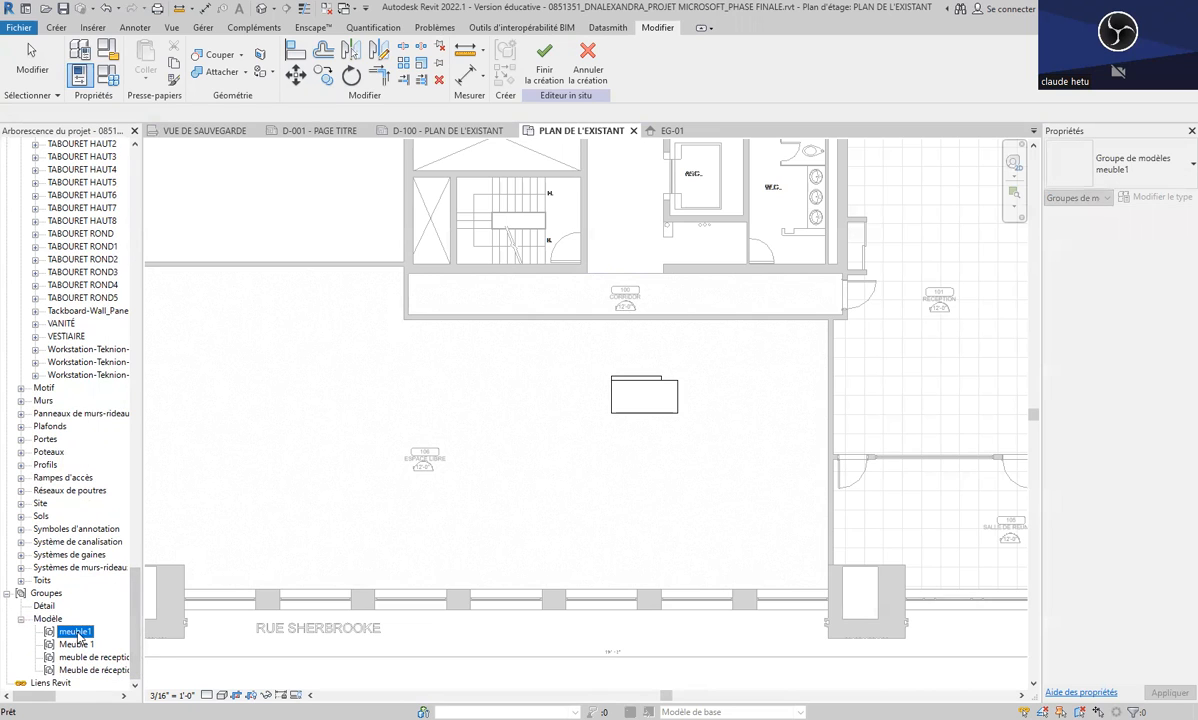
key("Delete")
left_click(81, 645)
key("Delete")
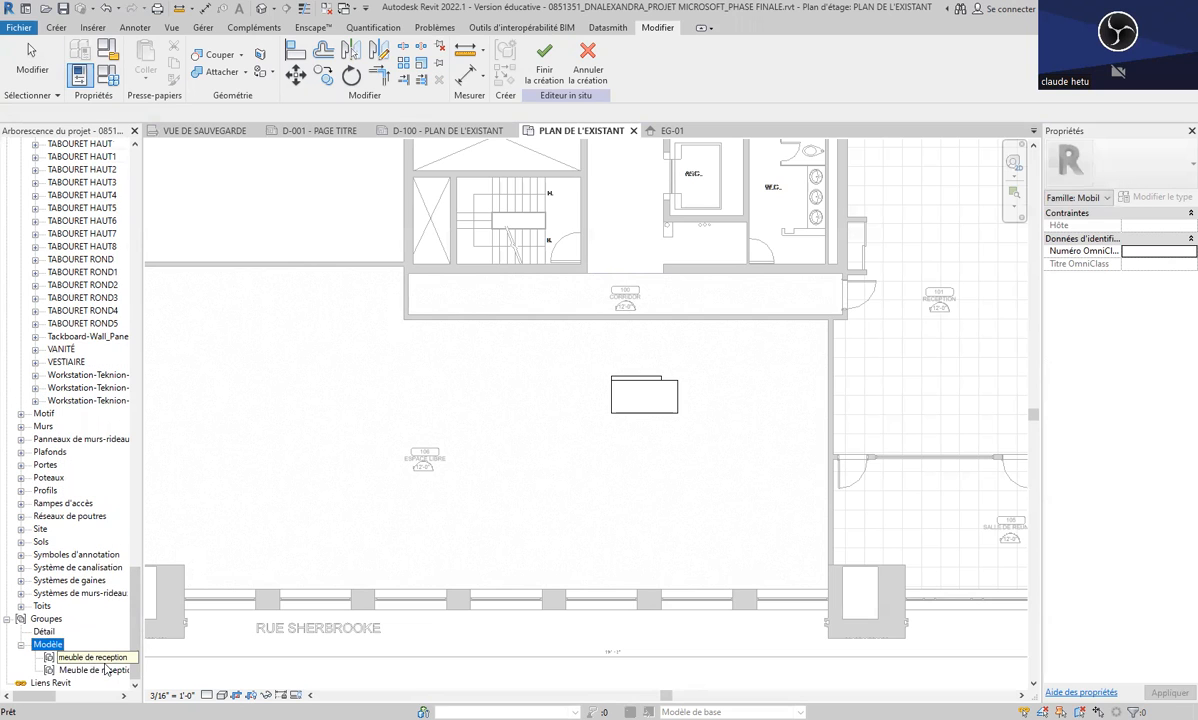
left_click(93, 673)
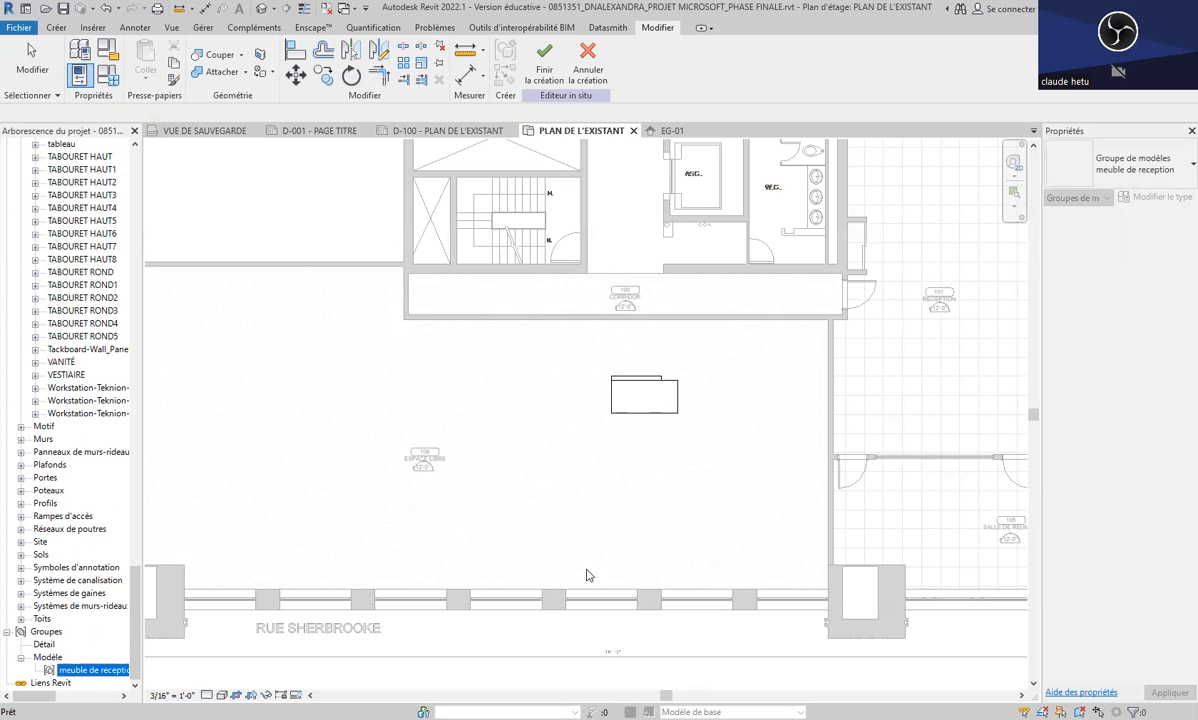
Step: Save the meuble de reception group to the desktop as a Revit family named after the group, and finish the in-place edit
right_click(86, 672)
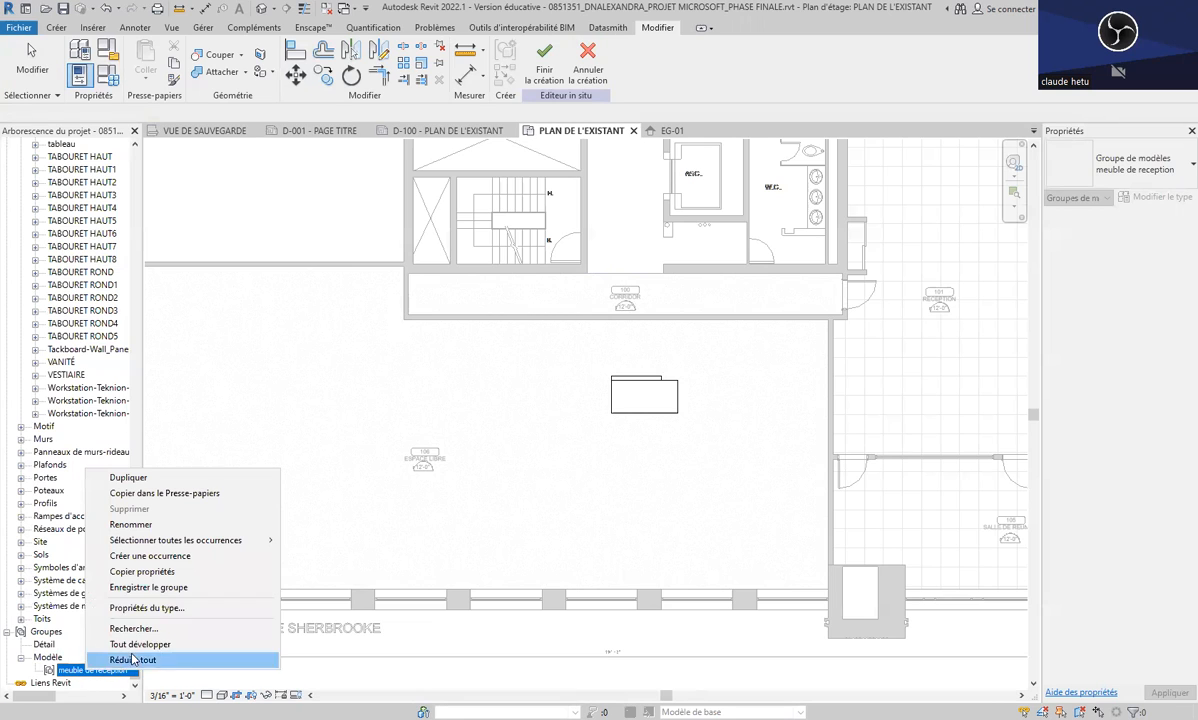
left_click(192, 588)
left_click(362, 410)
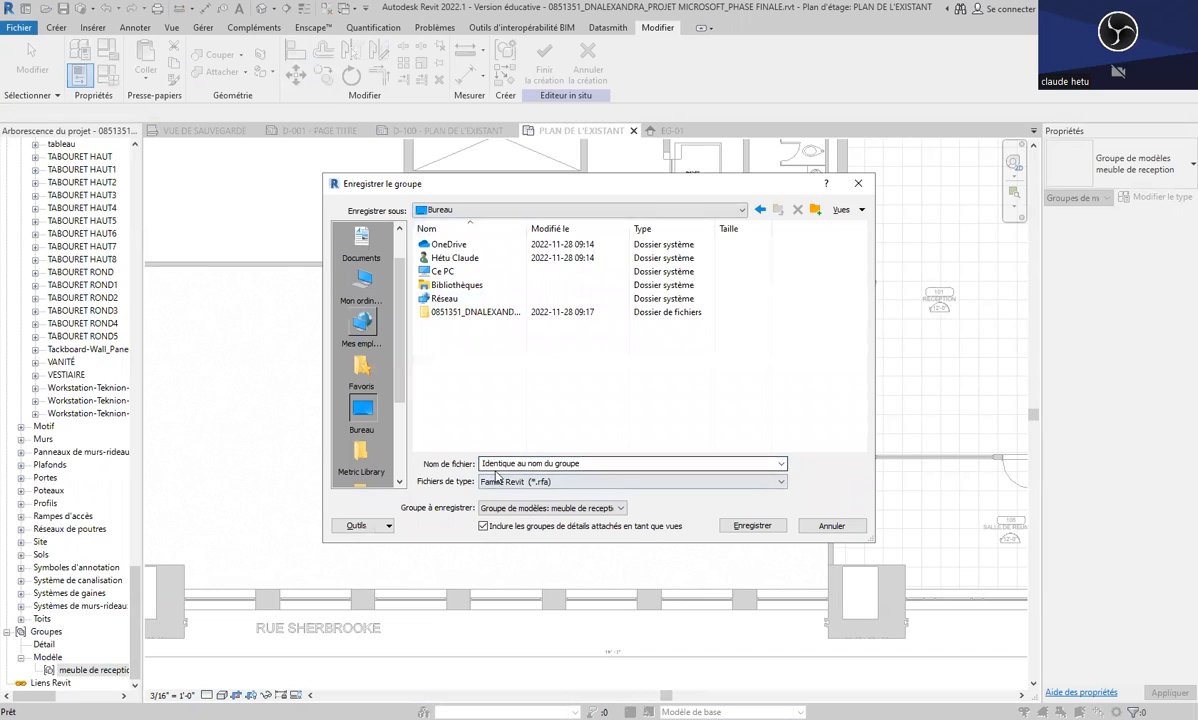
left_click(540, 481)
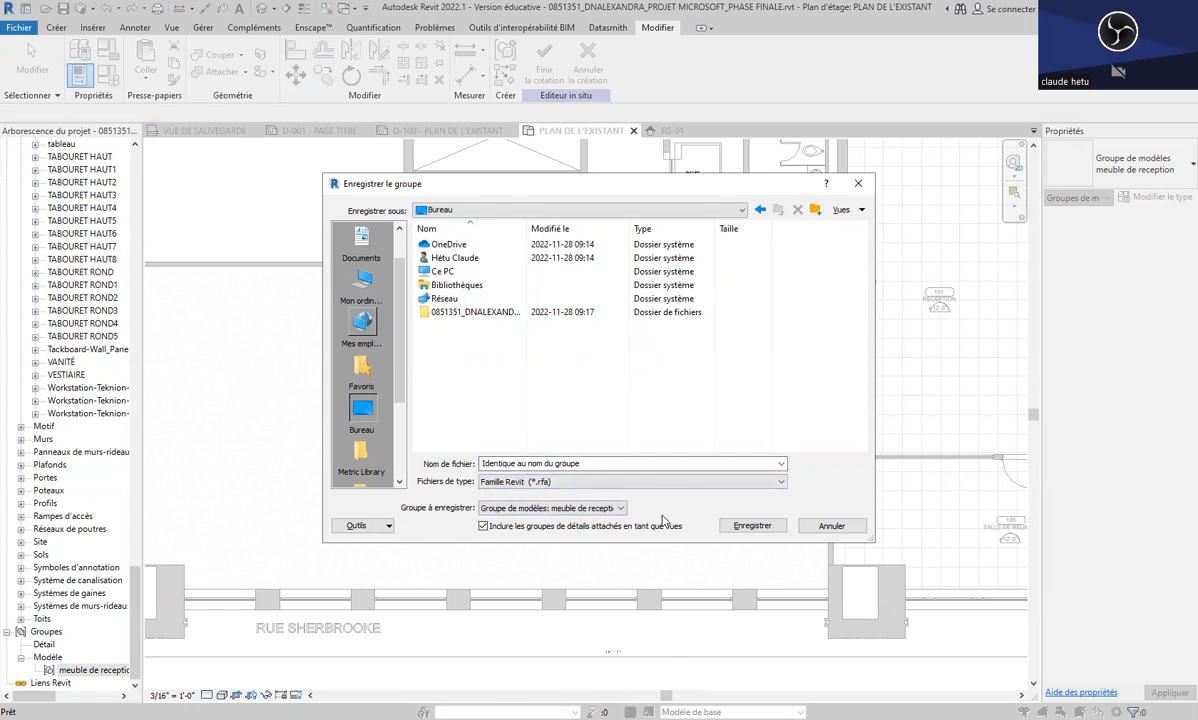
left_click(752, 526)
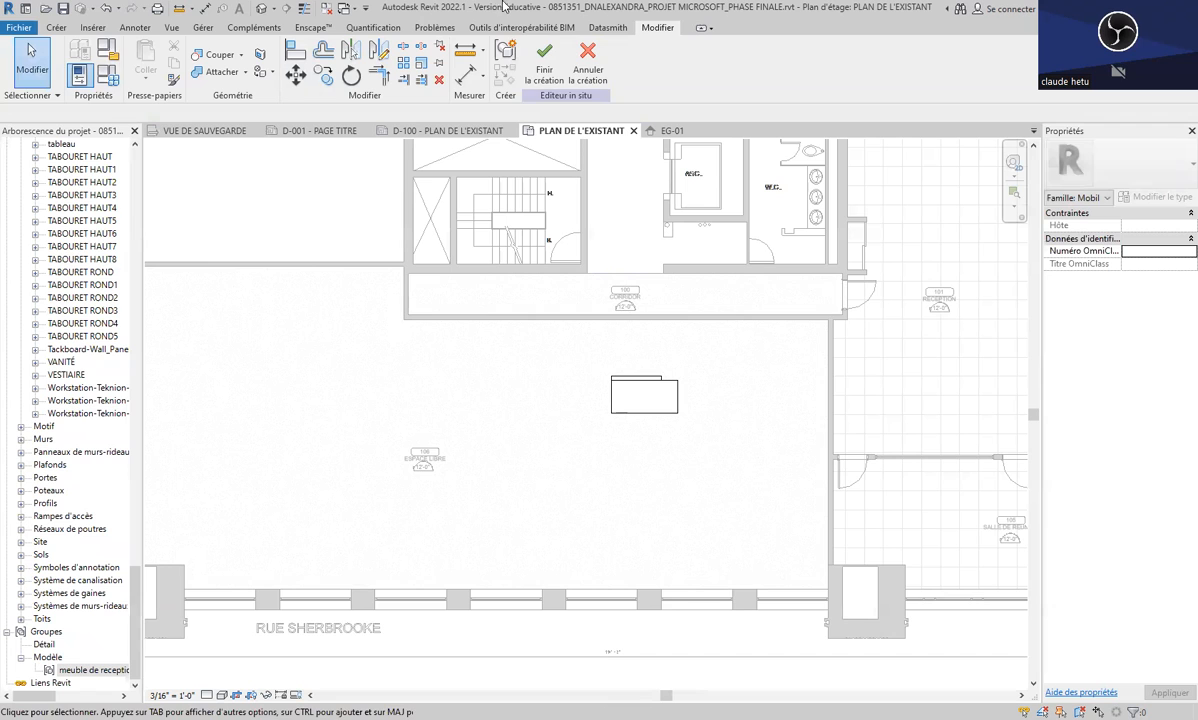
left_click(544, 62)
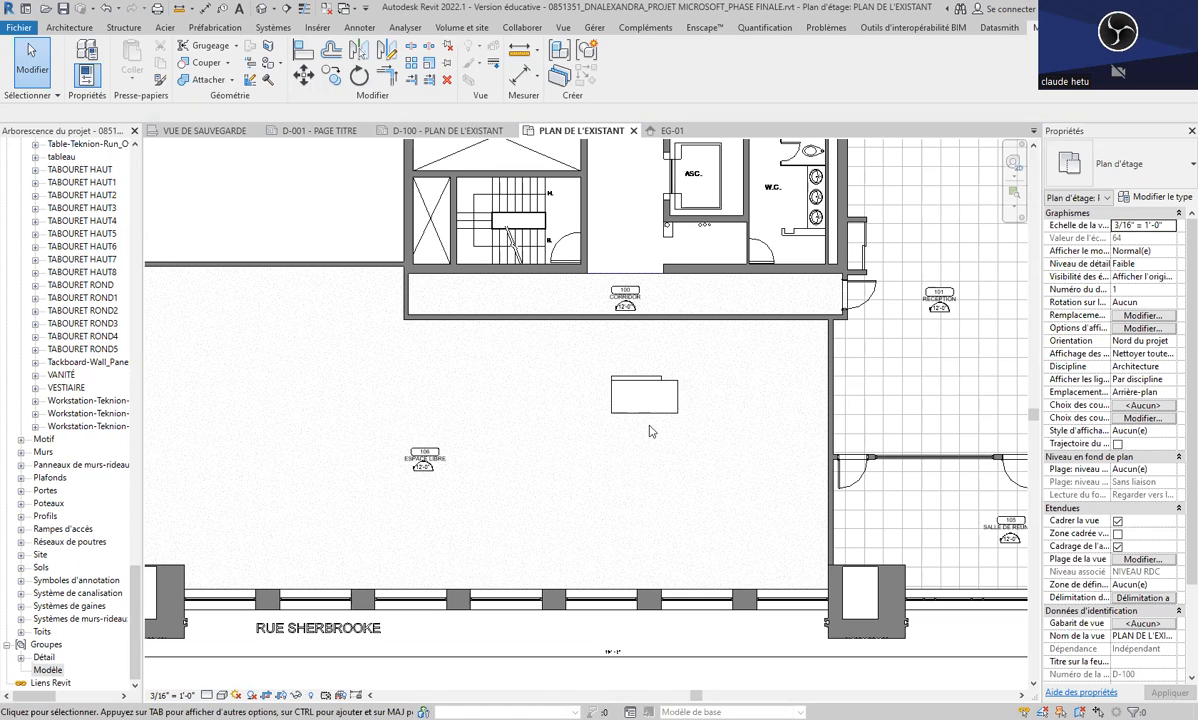
Step: Open the existing-phase elevation EG-01 to examine the height of the NIVEAU RDC level
scroll(650, 431, "down", 2)
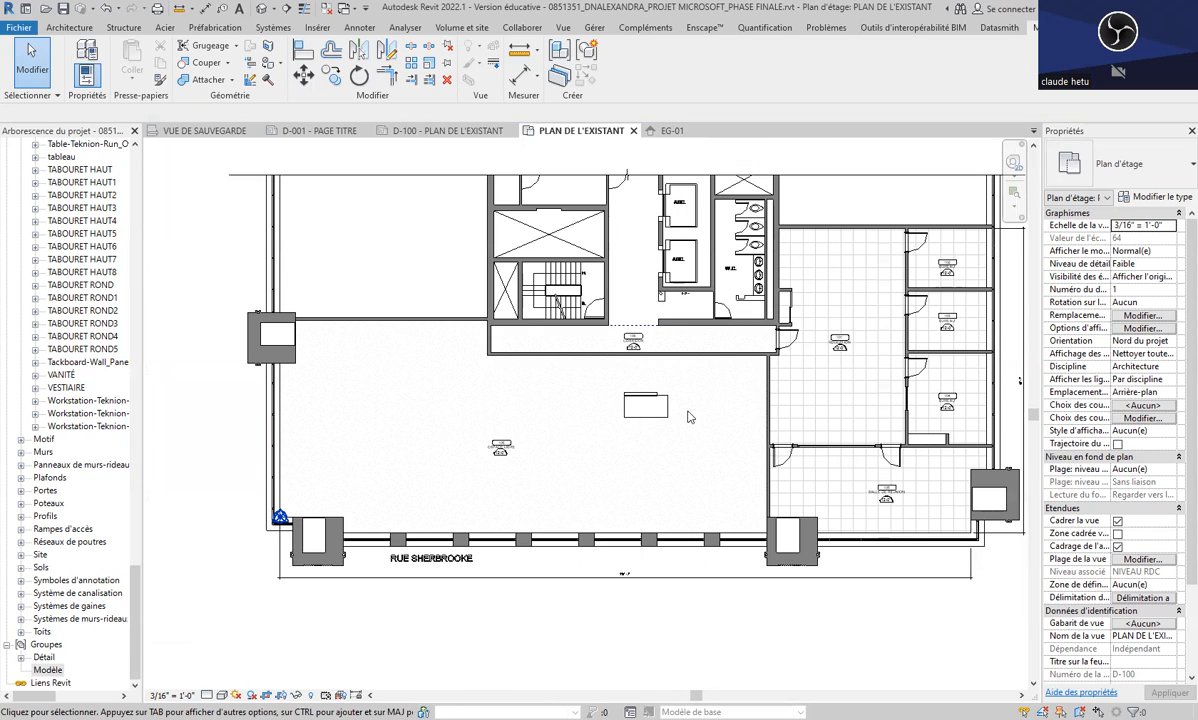
left_click_drag(136, 587, 164, 241)
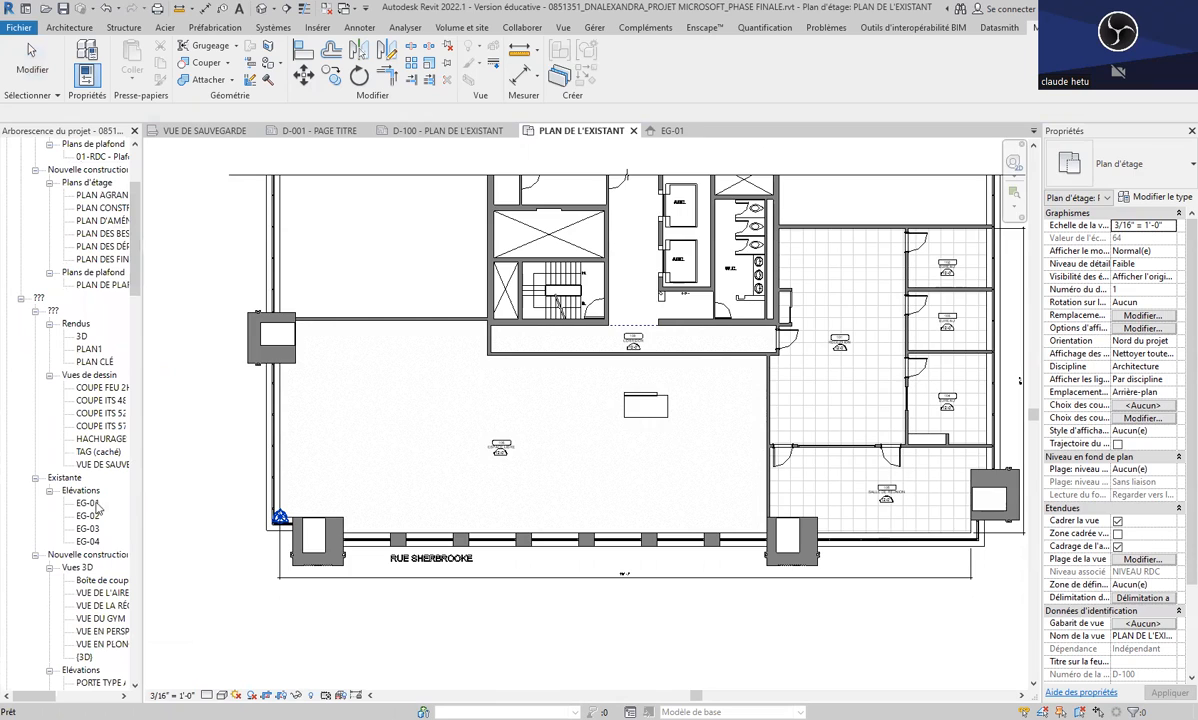
double_click(88, 503)
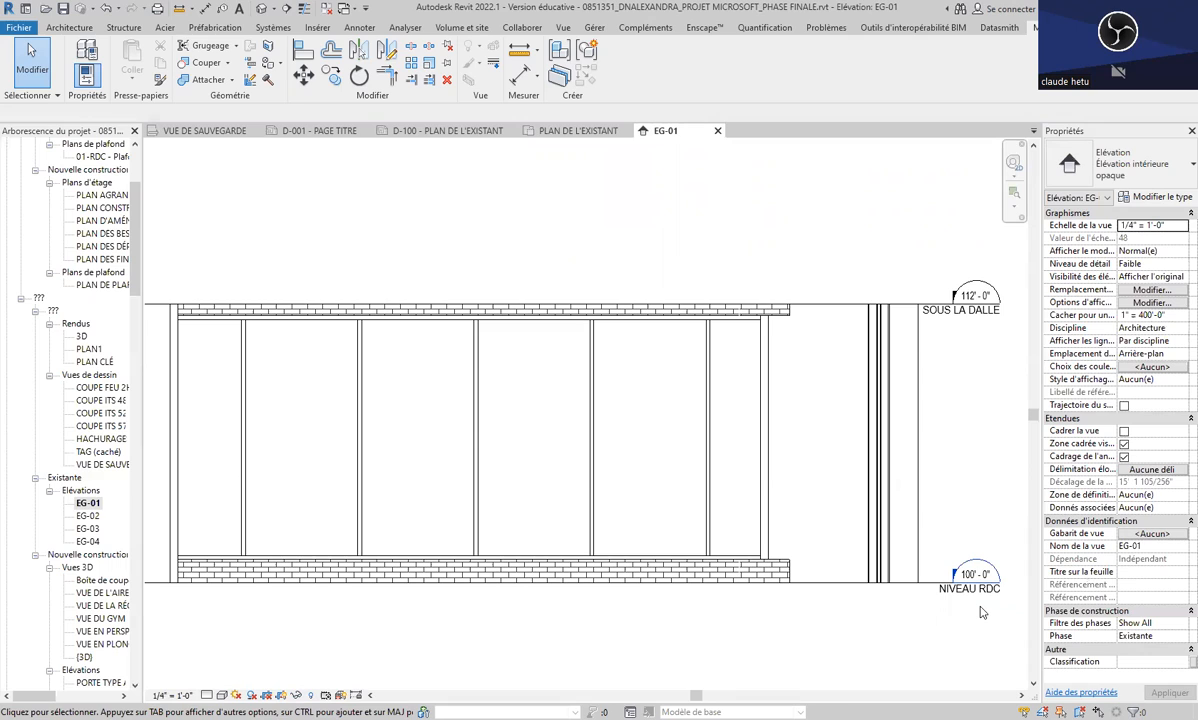
Step: Open the family file meuble de reception.rfa from the desktop
left_click(27, 30)
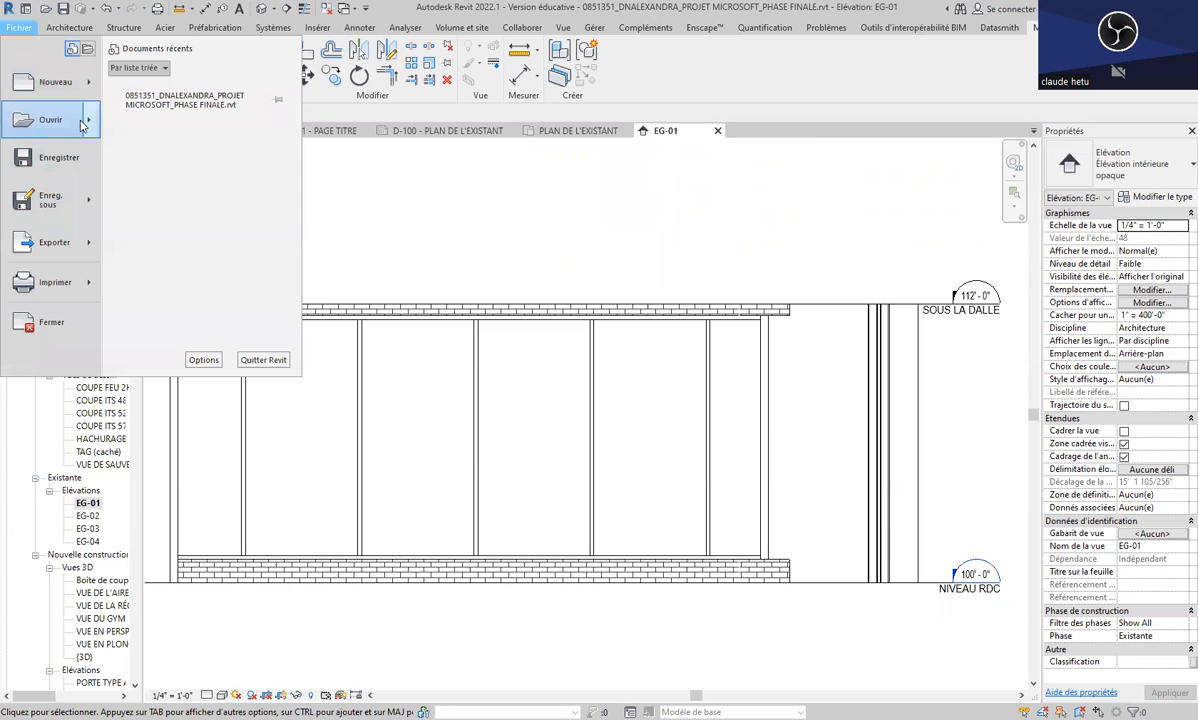
mouse_move(98, 126)
left_click(178, 172)
left_click(361, 420)
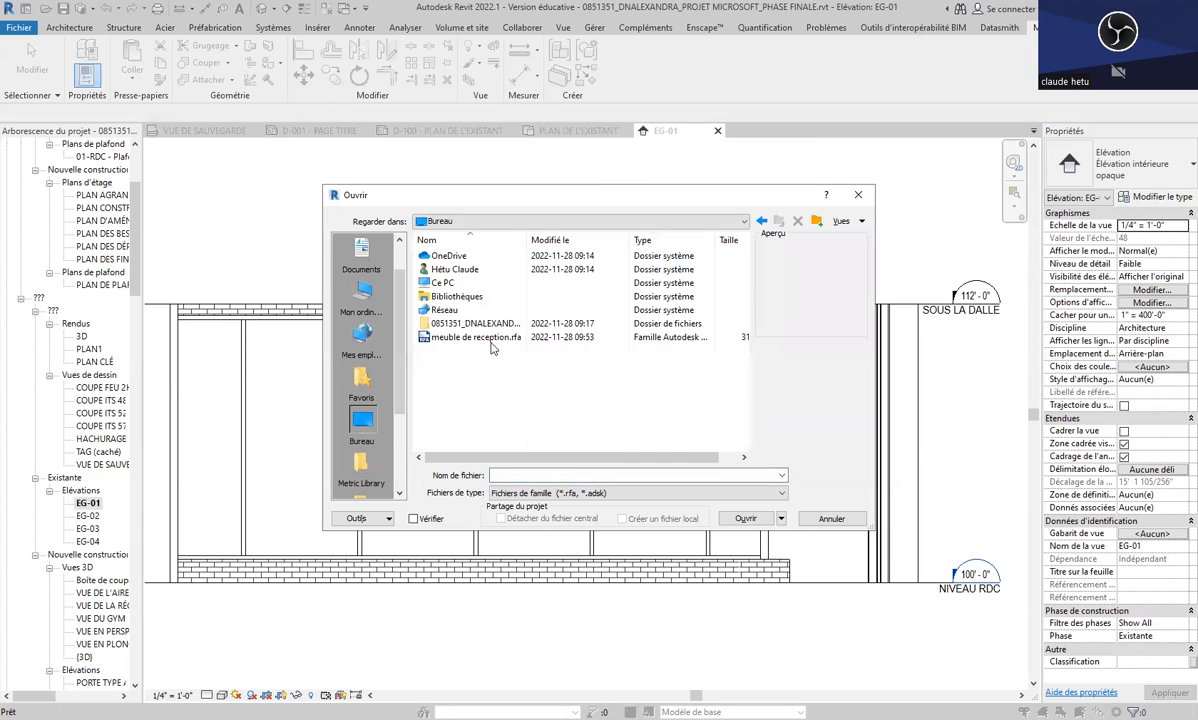
double_click(491, 340)
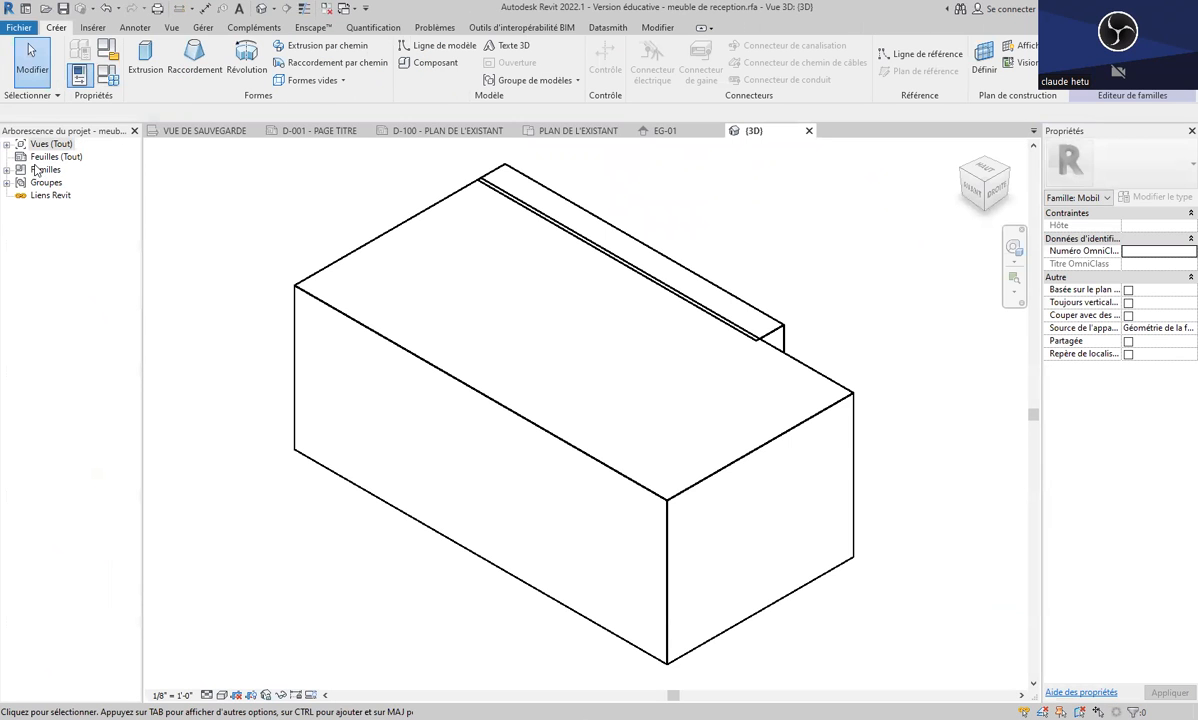
Step: Open the family's Arrière elevation view
left_click(7, 144)
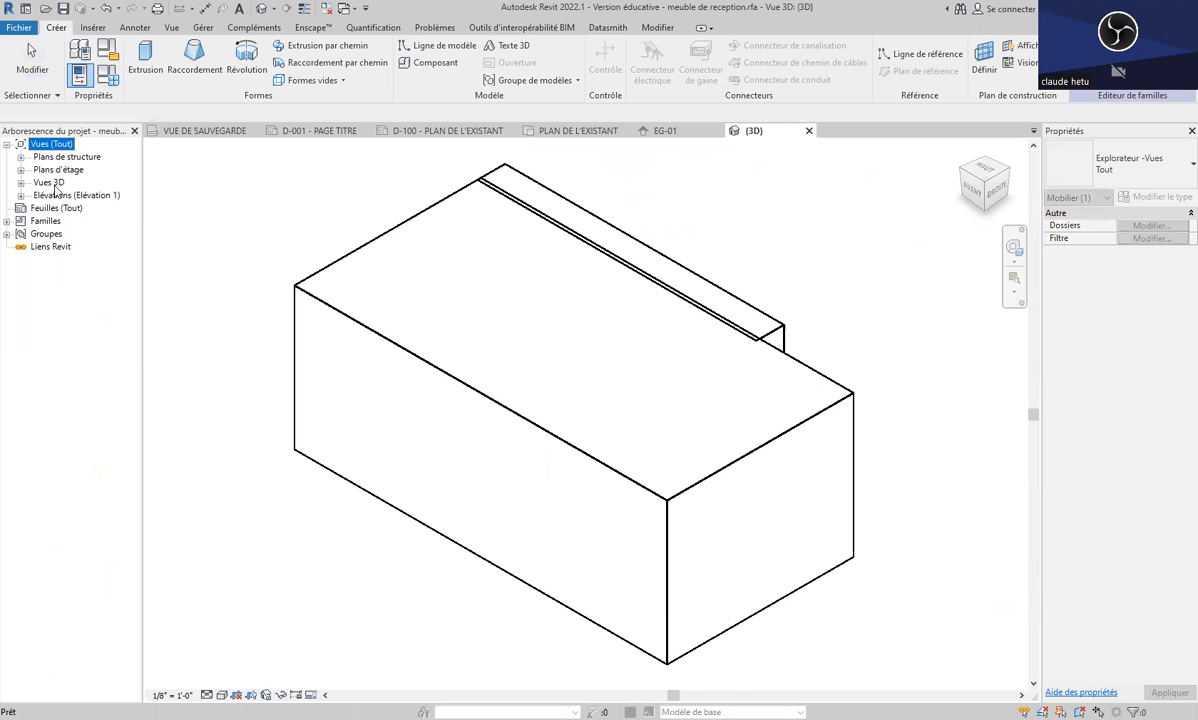
left_click(21, 170)
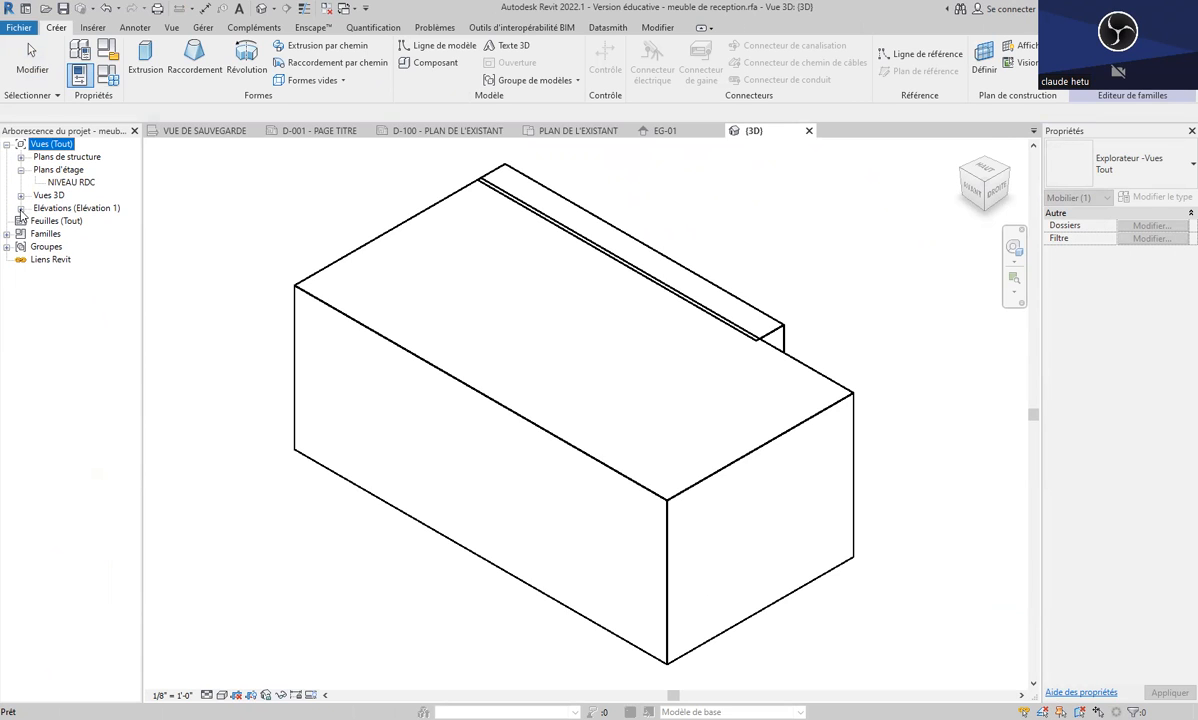
left_click(21, 208)
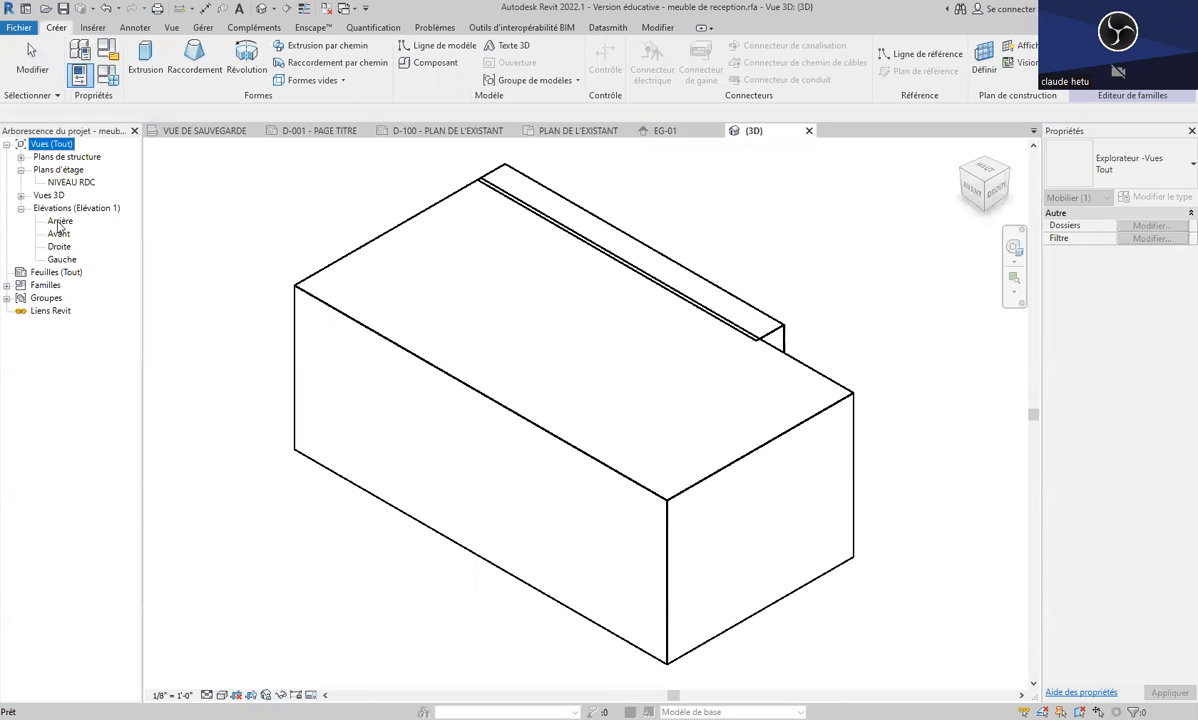
double_click(64, 222)
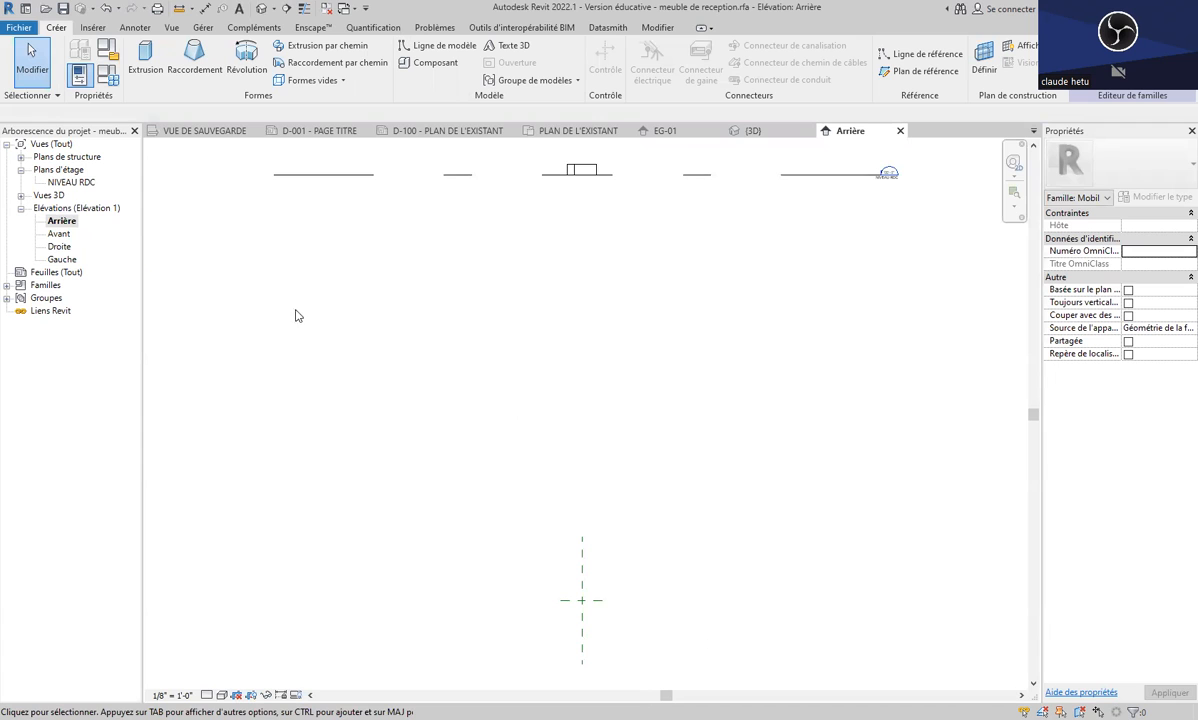
Step: Set the elevation of the NIVEAU RDC level to 0
scroll(937, 190, "up", 5)
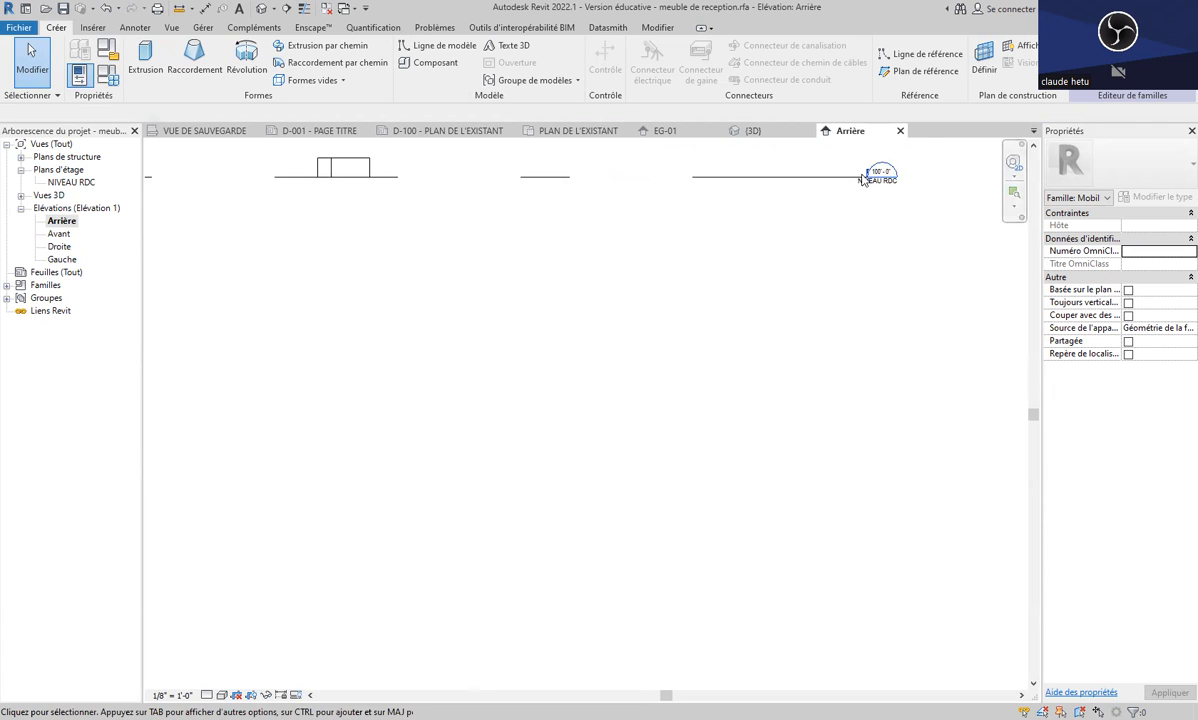
scroll(890, 202, "down", 1)
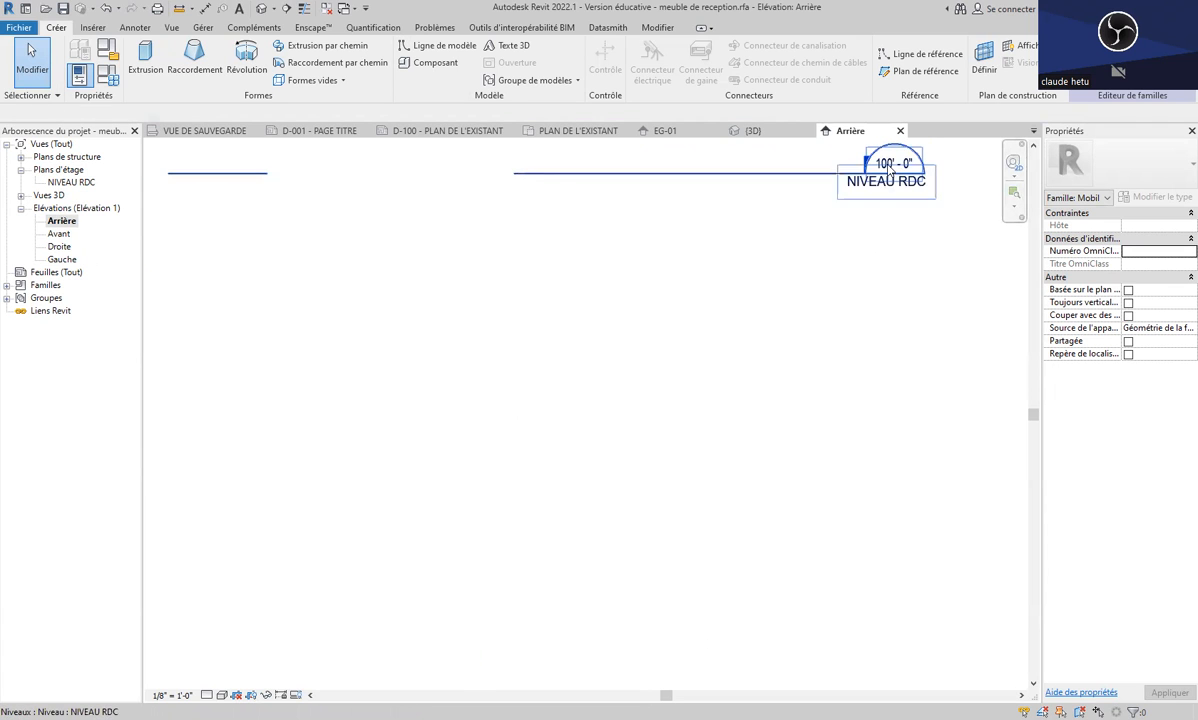
left_click(881, 162)
left_click(881, 162)
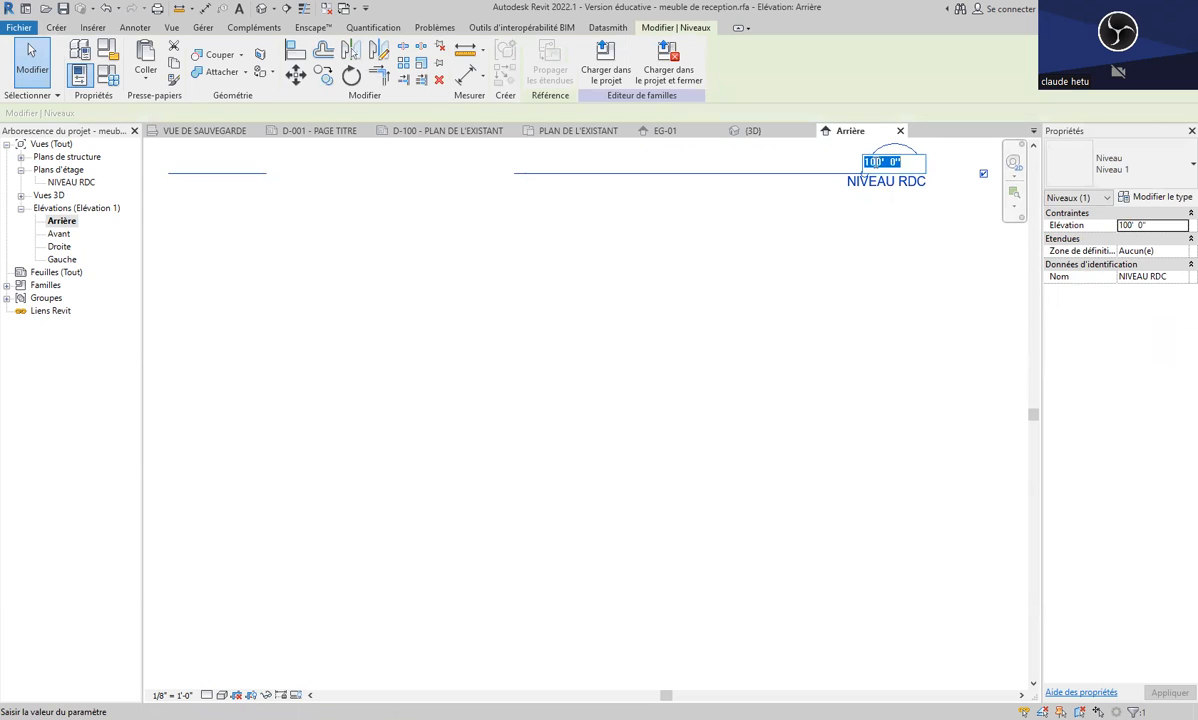
type("0")
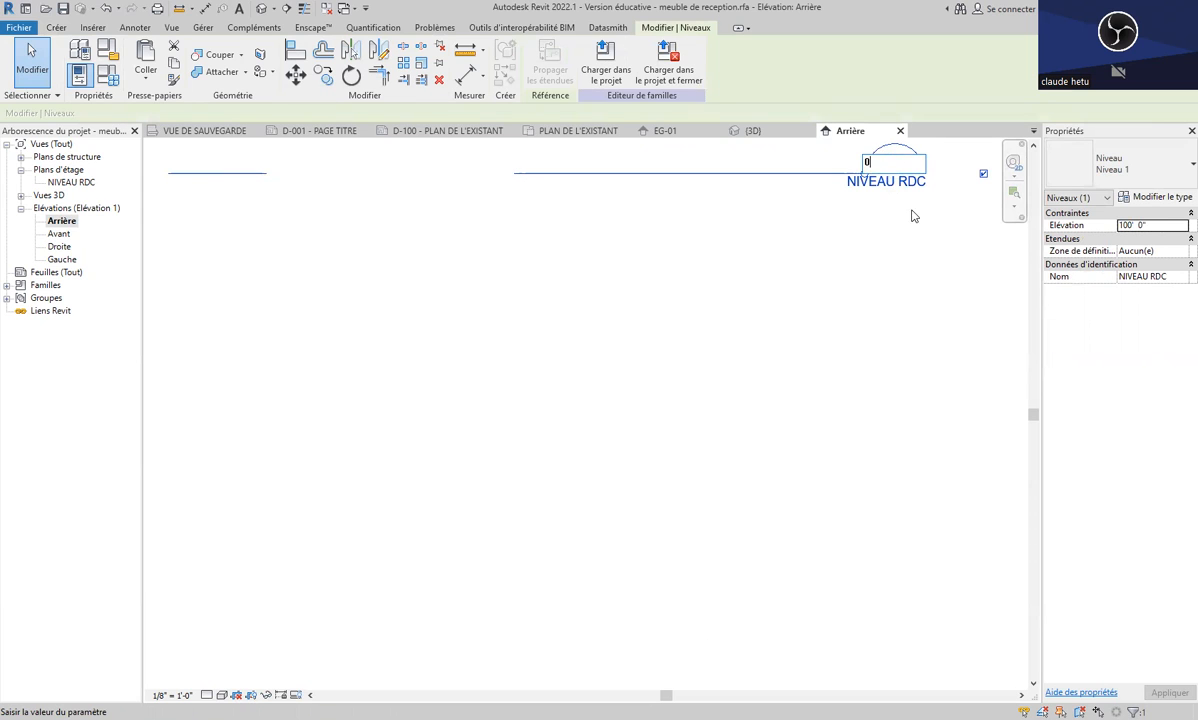
key("Return")
scroll(912, 267, "down", 3)
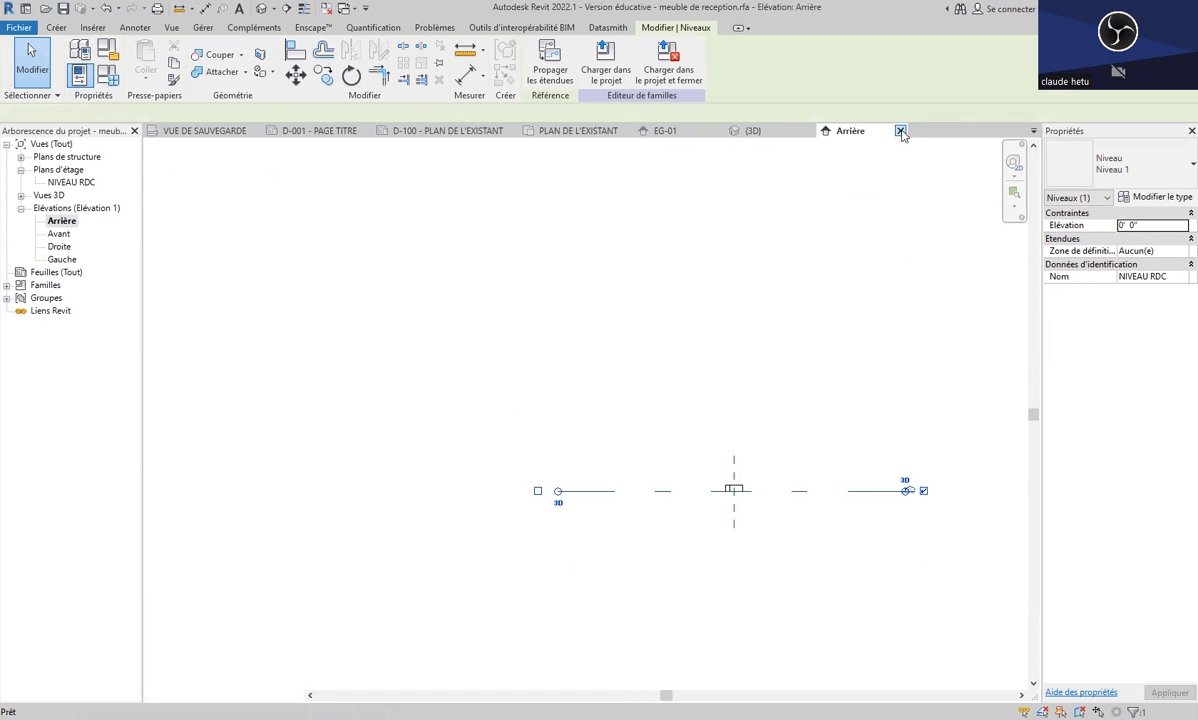
Step: Close the reception furniture family and save the changes to meuble de reception.rfa
left_click(900, 131)
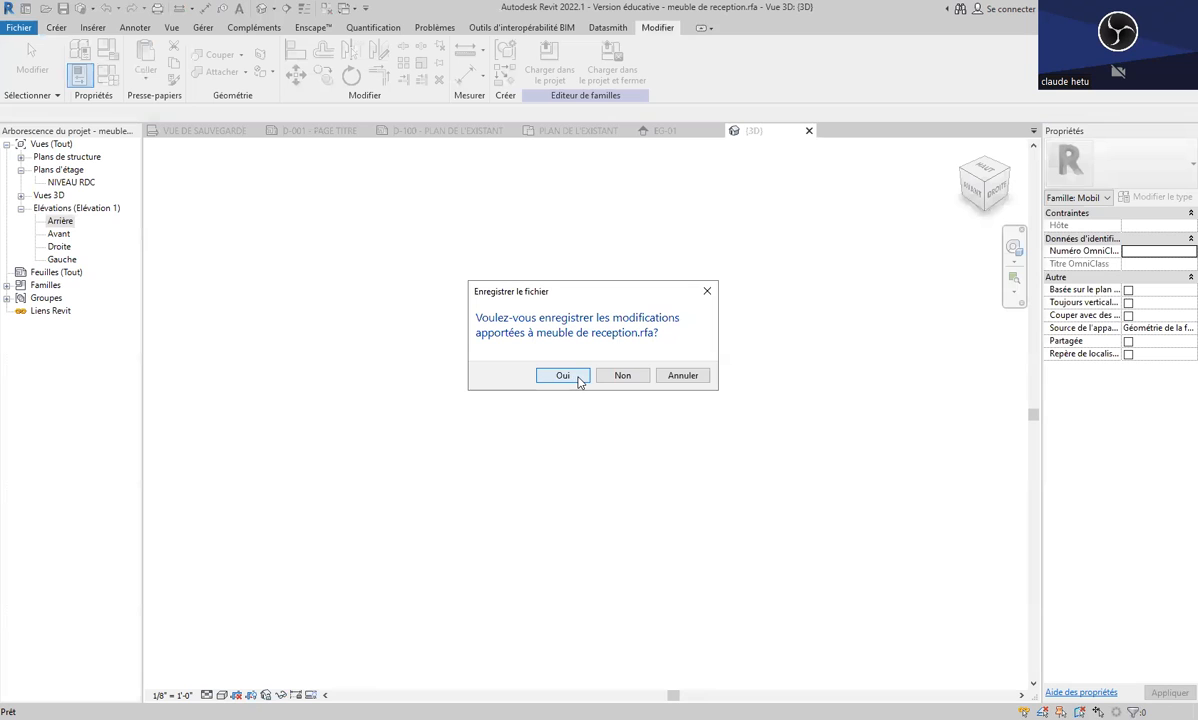
left_click(576, 380)
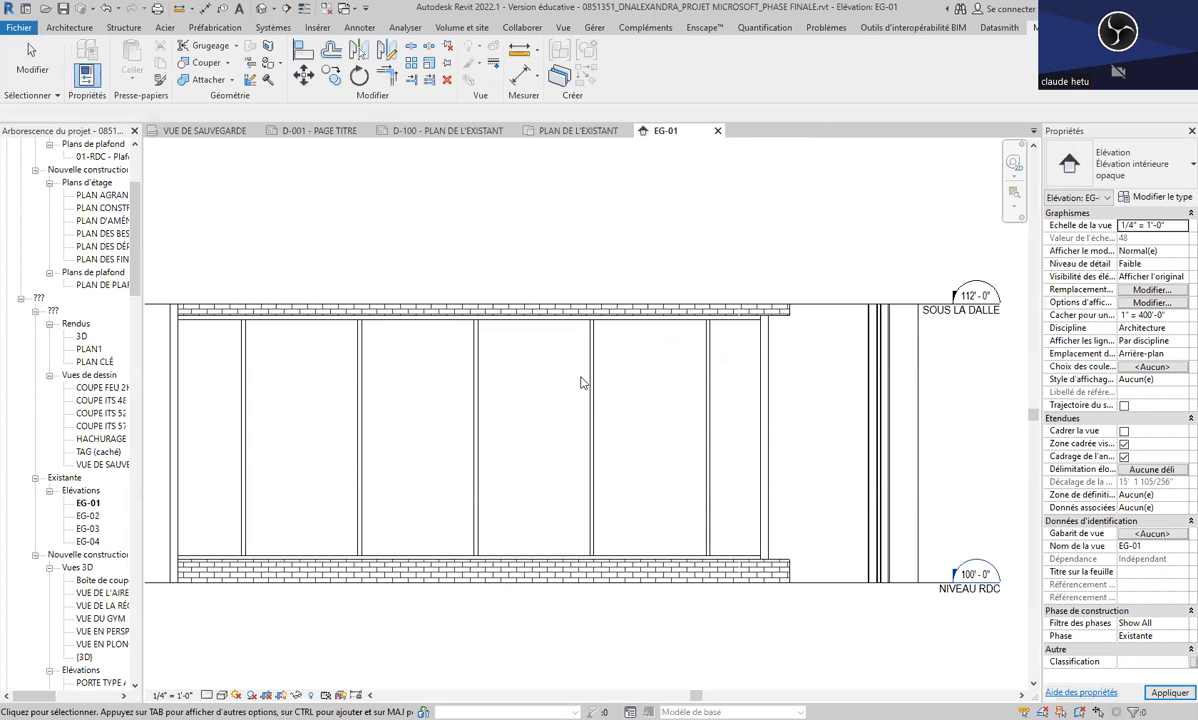
Step: Load the family file meuble de reception.rfa from the desktop into the project, with the PLAN DE L'EXISTANT view open
left_click(556, 131)
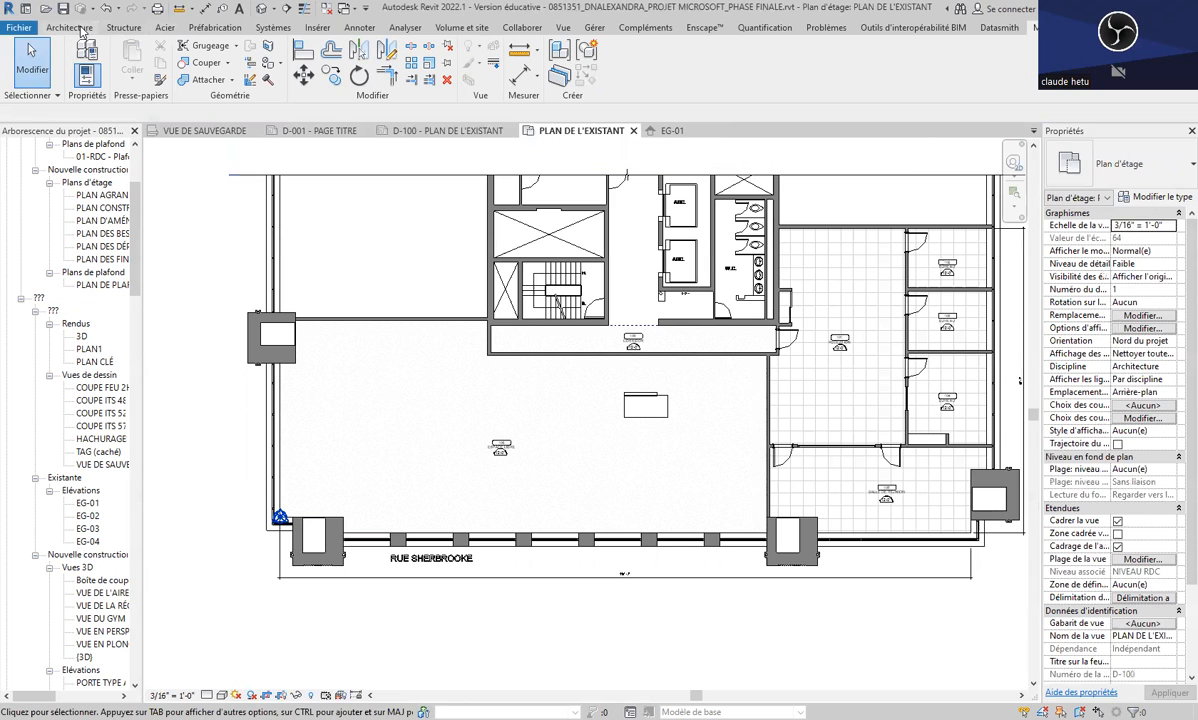
left_click(322, 30)
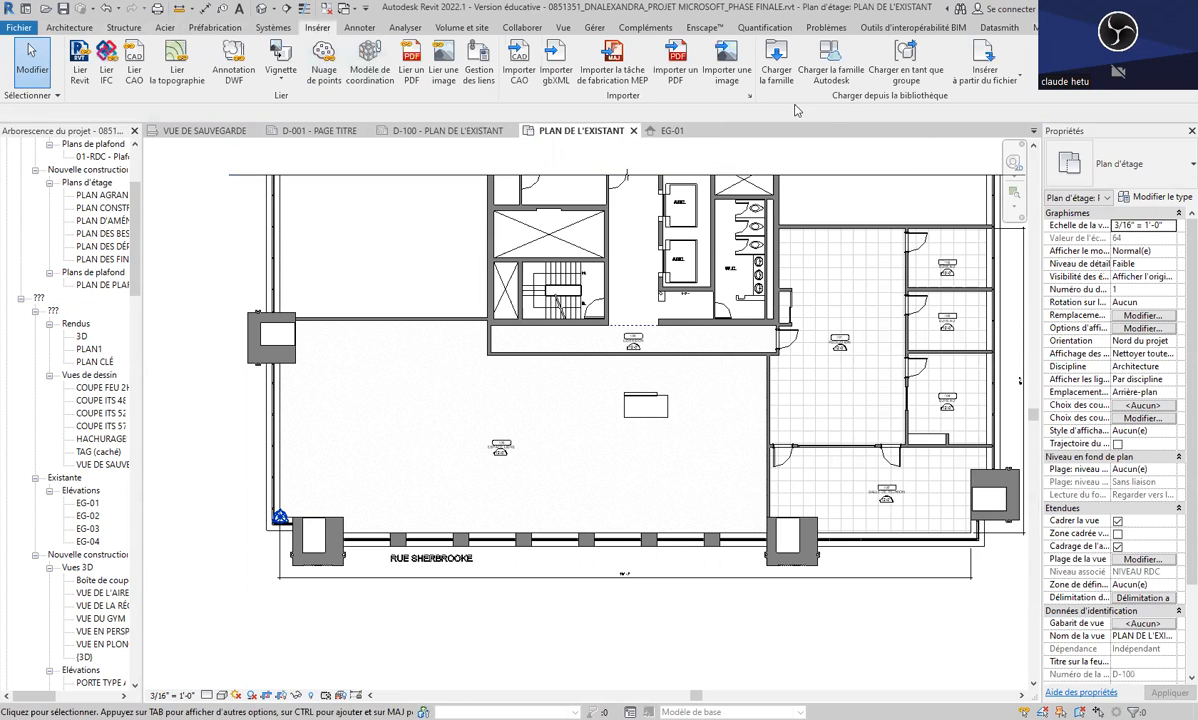
left_click(790, 62)
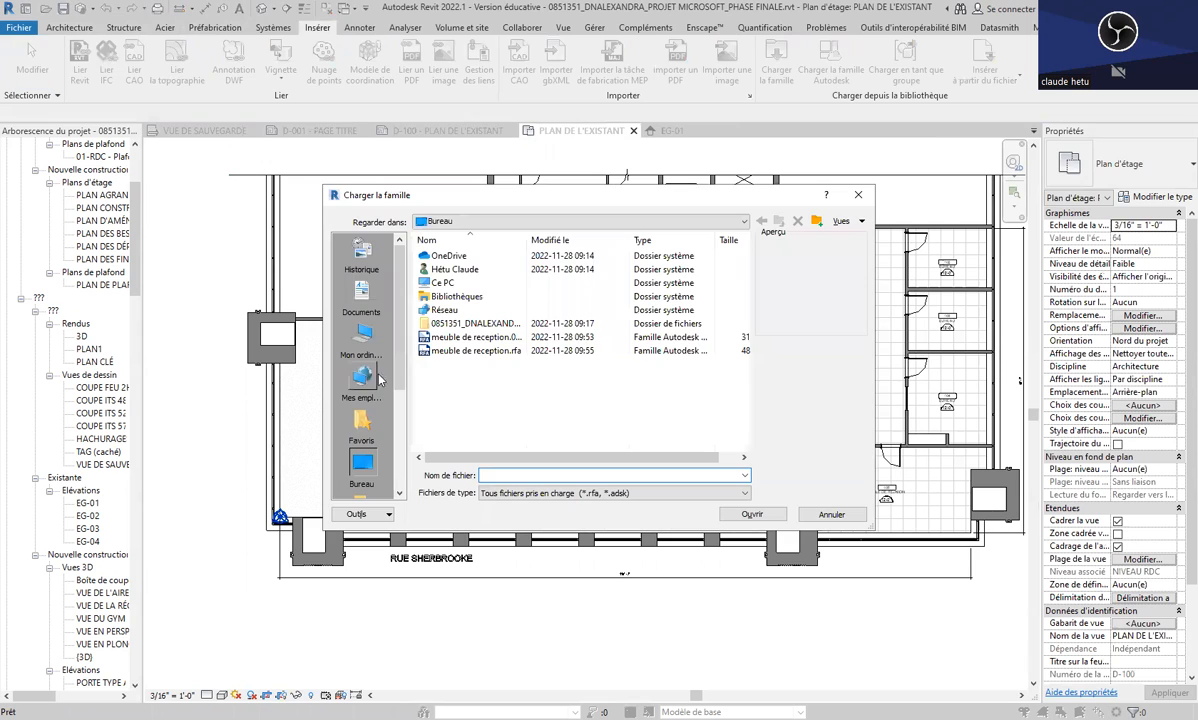
double_click(465, 351)
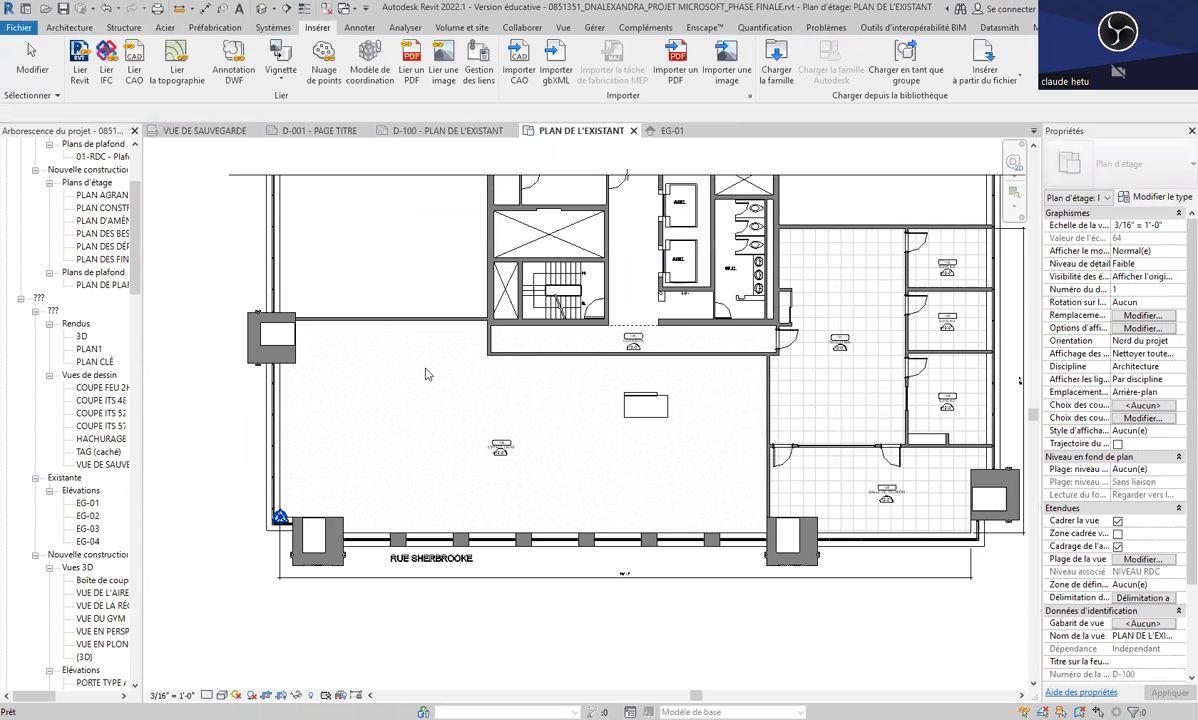
Step: Place one meuble de reception component on NIVEAU RDC in the large open room, beside the existing in-place furniture
left_click(72, 28)
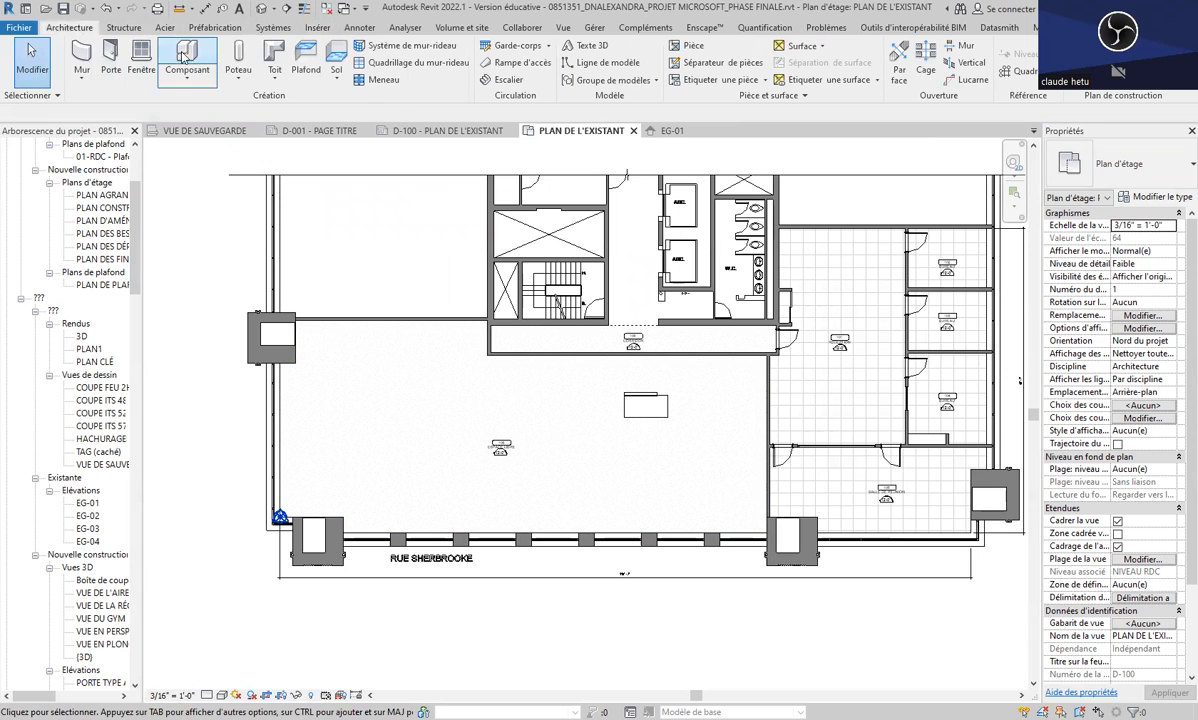
left_click(197, 55)
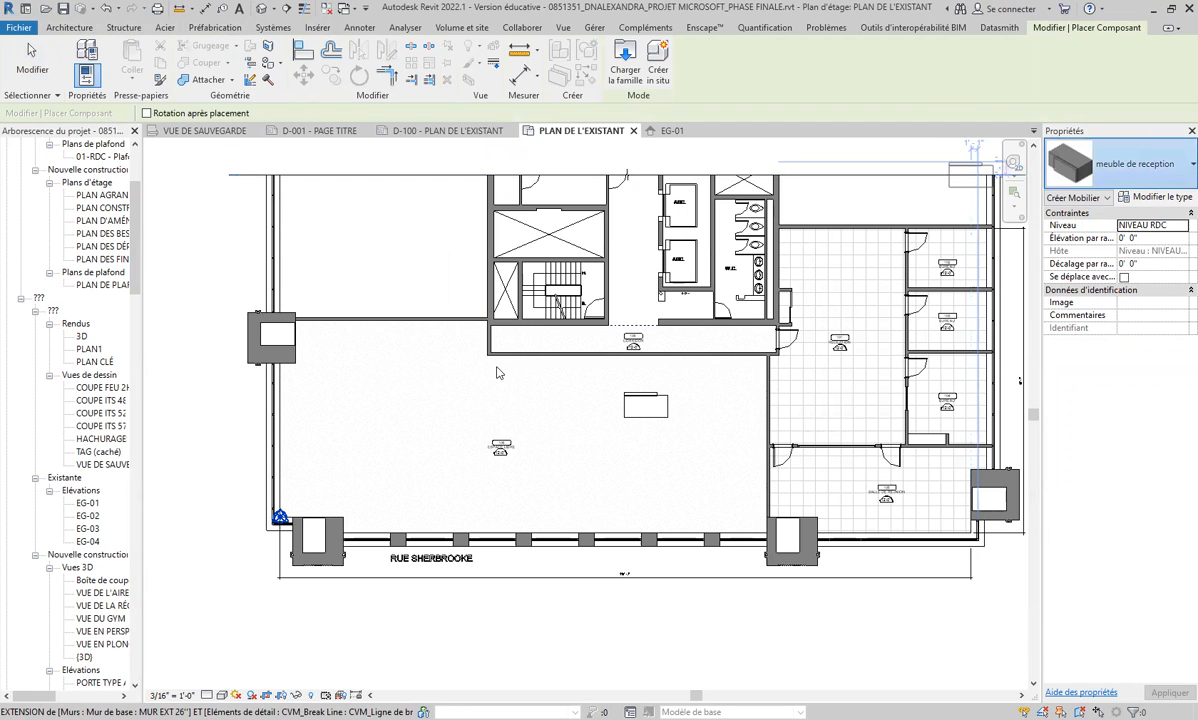
left_click(1138, 165)
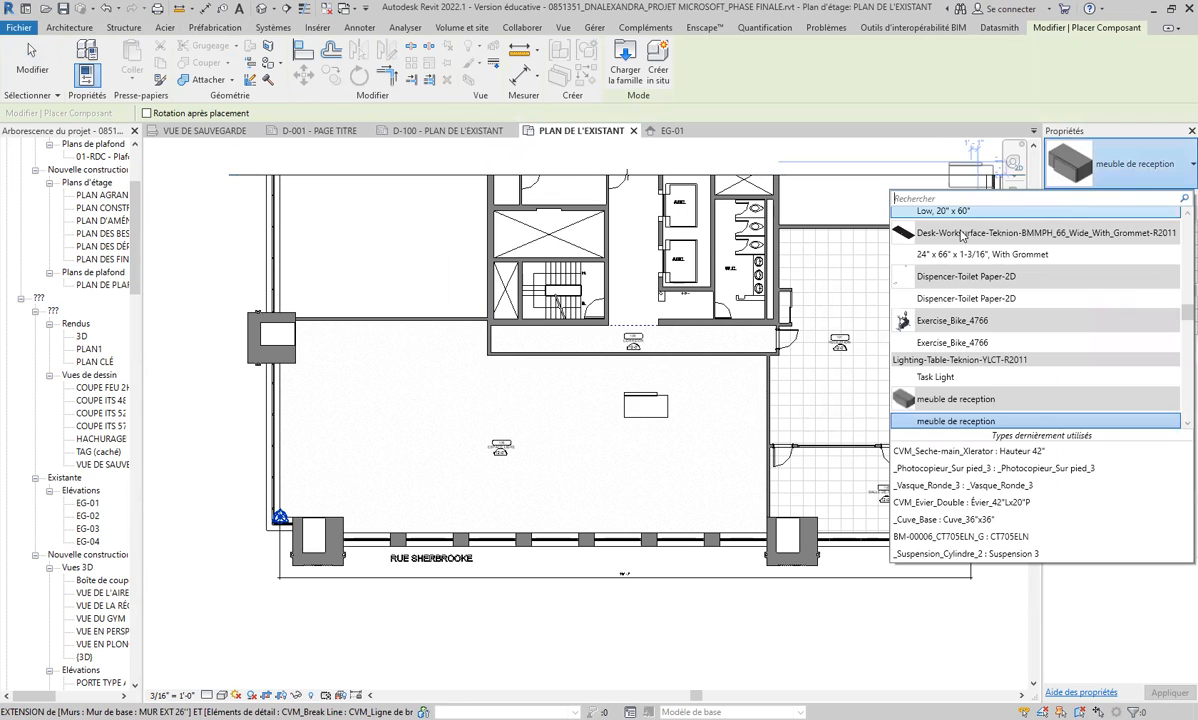
left_click(1140, 167)
left_click(552, 413)
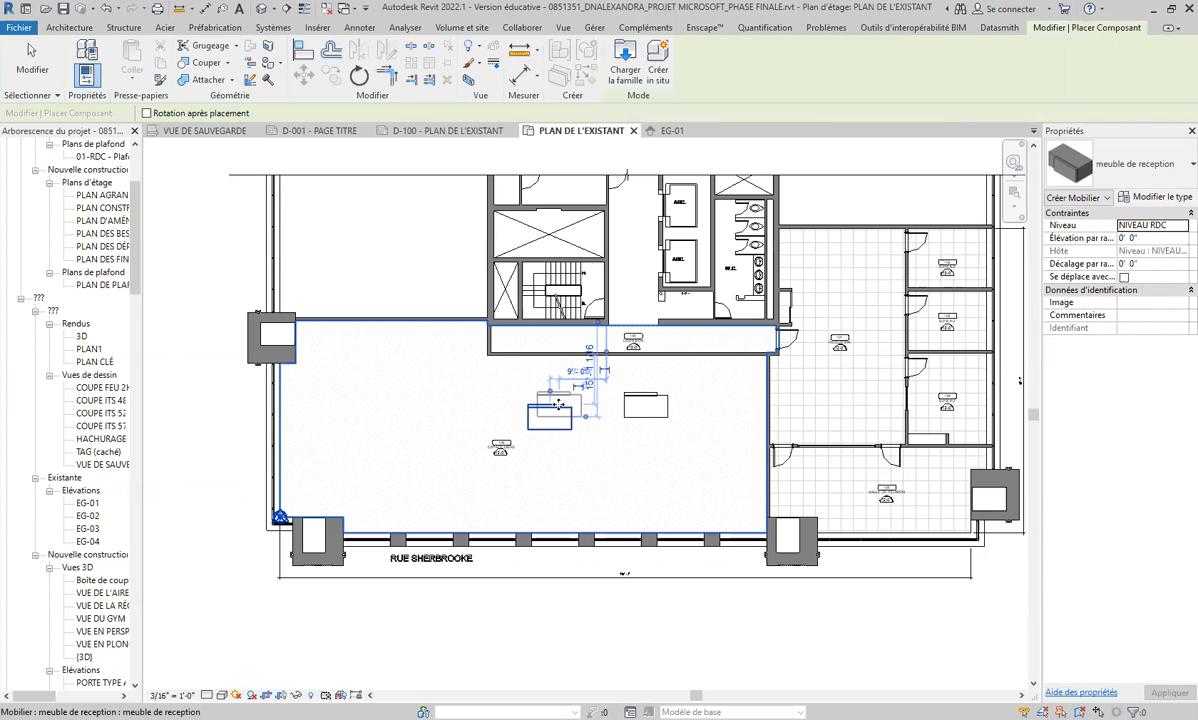
left_click(558, 404)
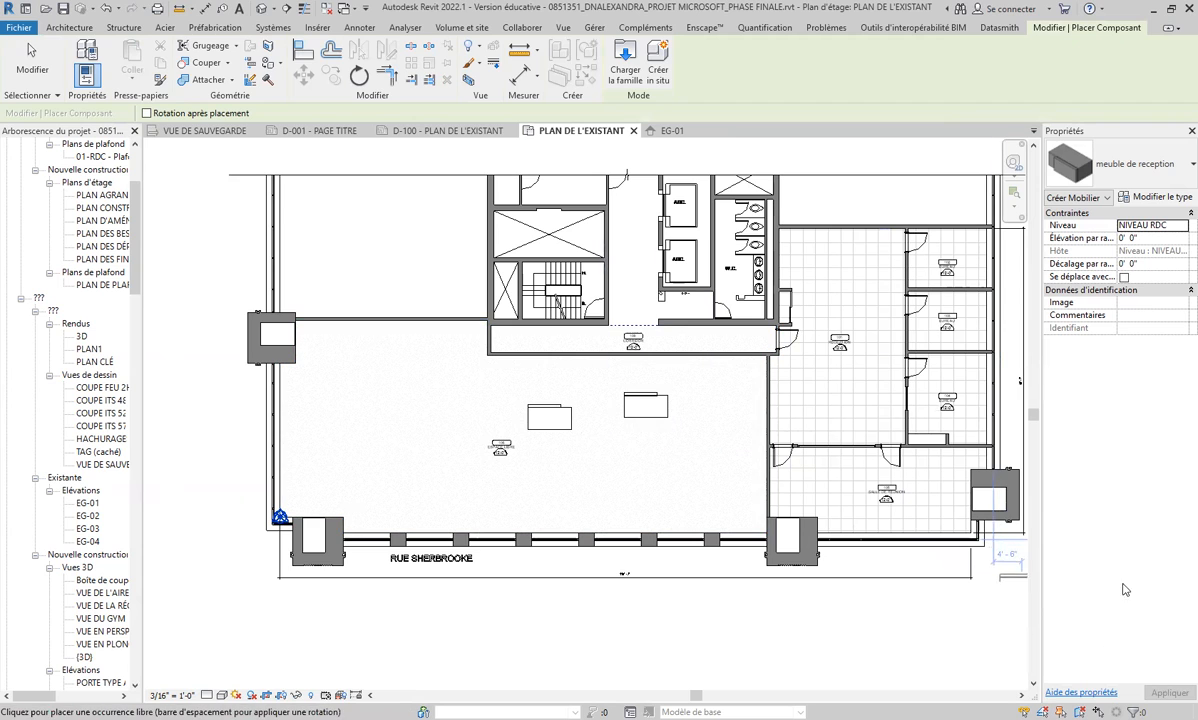
key("Escape")
key("Escape")
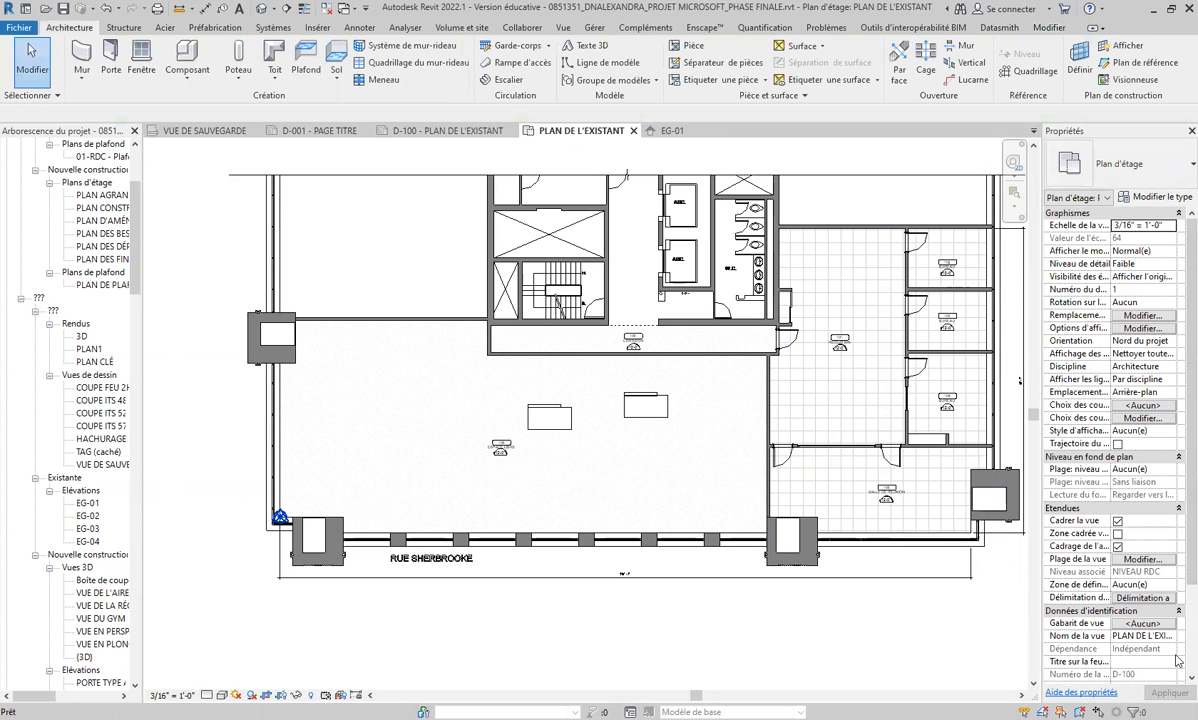